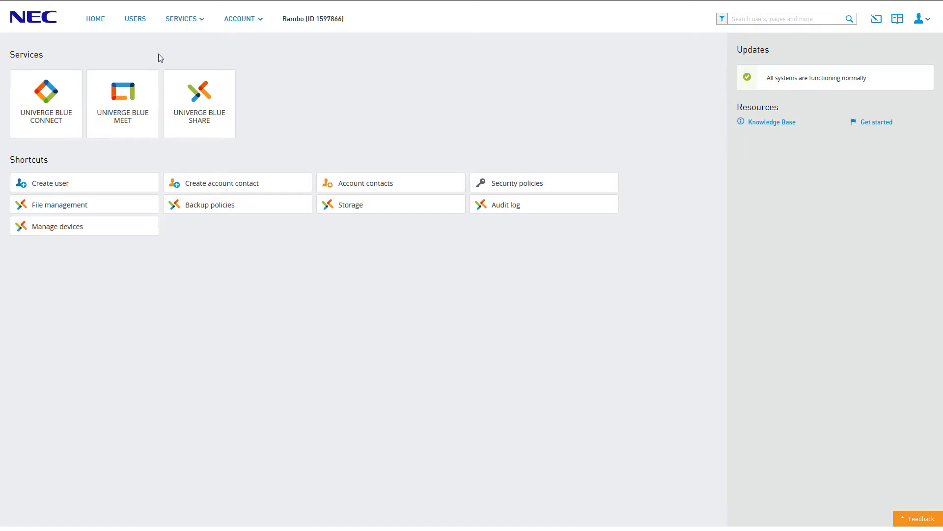
Step: Start creating a new hunt group in the UNIVERGE BLUE CONNECT service's groups
{"action": "left_click", "coordinate": [191, 23]}
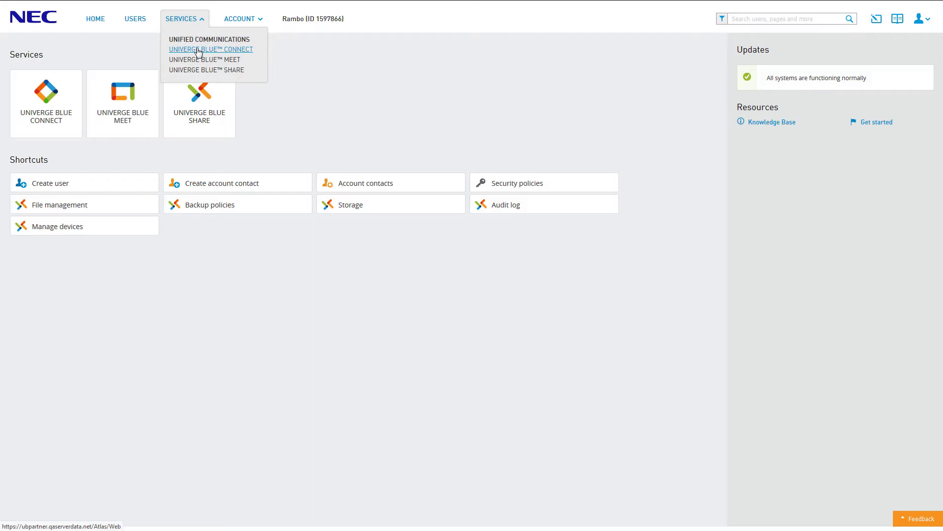
{"action": "left_click", "coordinate": [198, 49]}
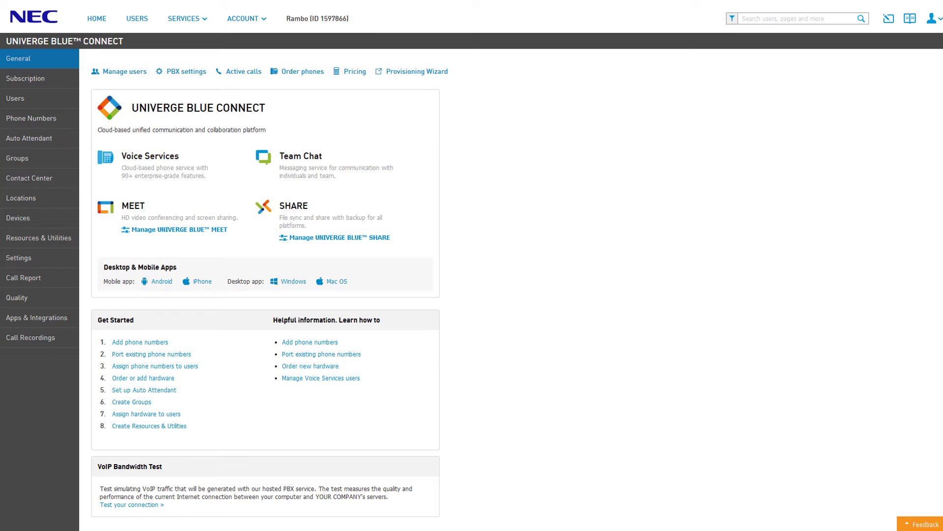
{"action": "left_click", "coordinate": [39, 157]}
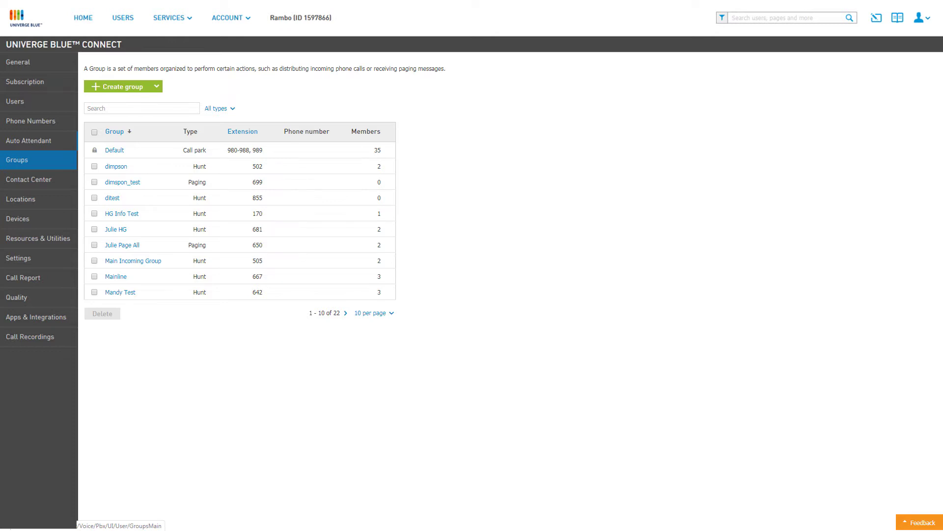
{"action": "left_click", "coordinate": [150, 93]}
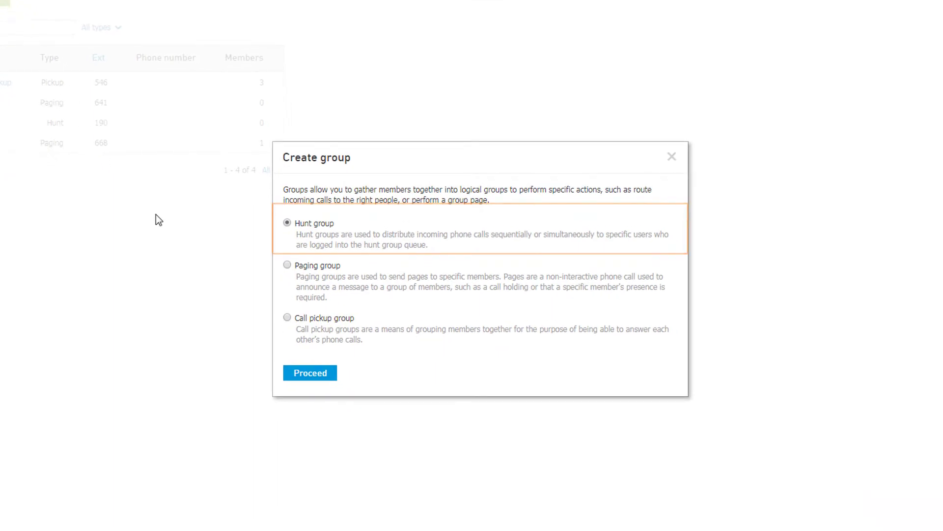
{"action": "left_click", "coordinate": [337, 389]}
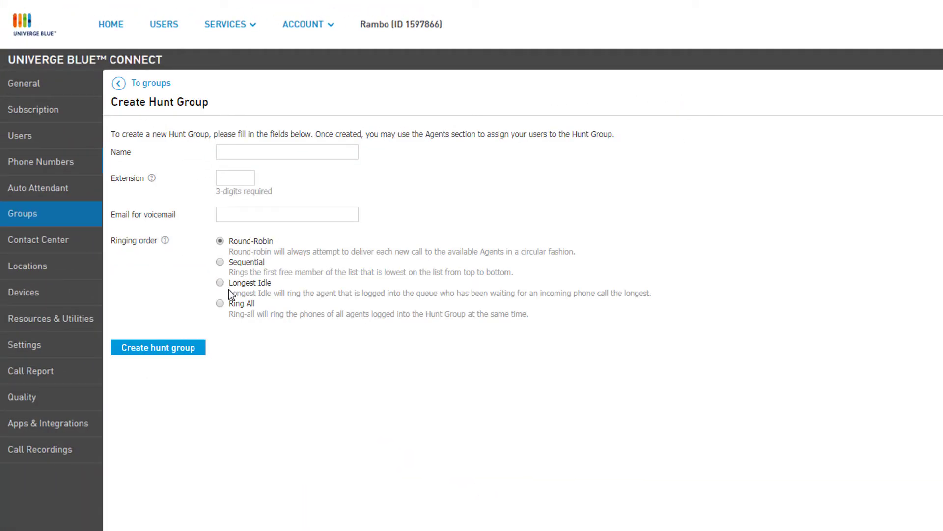
Step: Create the hunt group with the name L1 Support, extension 626, the voicemail e-mail address and Round-Robin ringing order
{"action": "left_click", "coordinate": [310, 154]}
{"action": "type", "text": "L1 Support"}
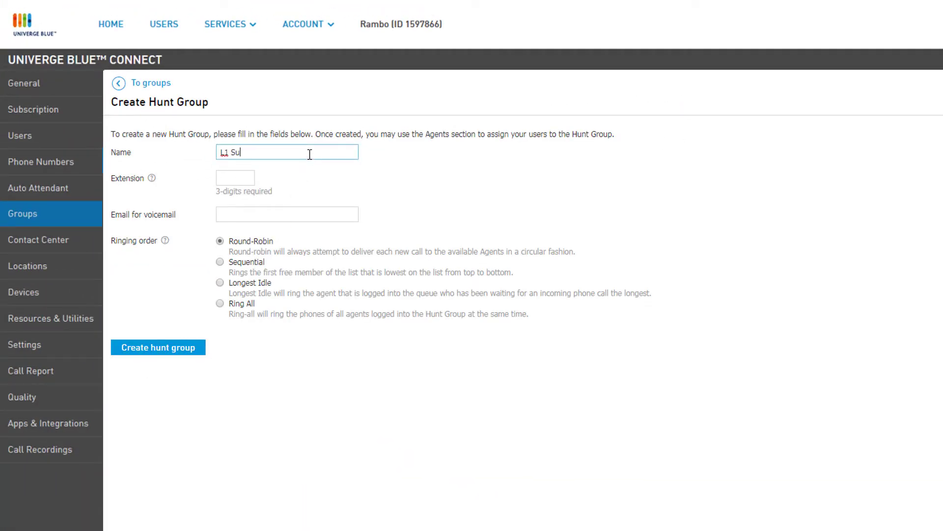
{"action": "left_click", "coordinate": [364, 172]}
{"action": "key", "text": "Tab"}
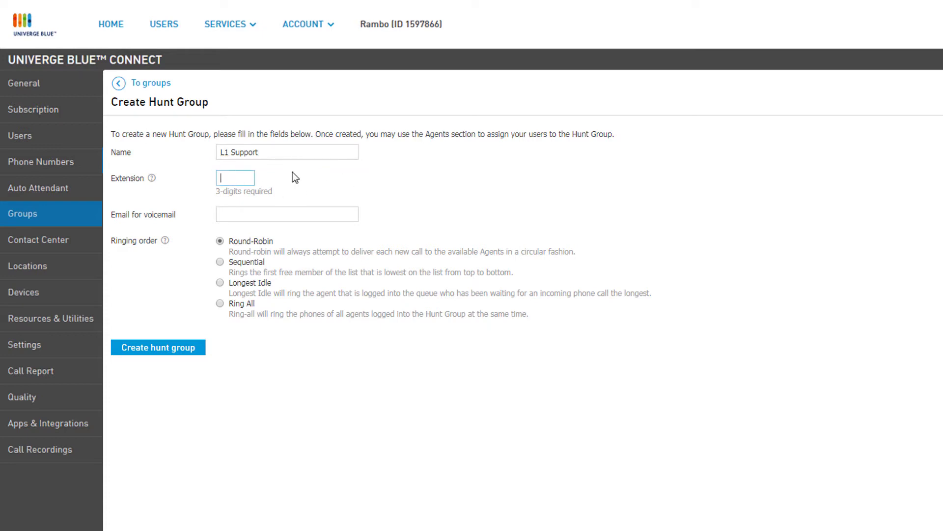
{"action": "type", "text": "626"}
{"action": "left_click", "coordinate": [304, 216]}
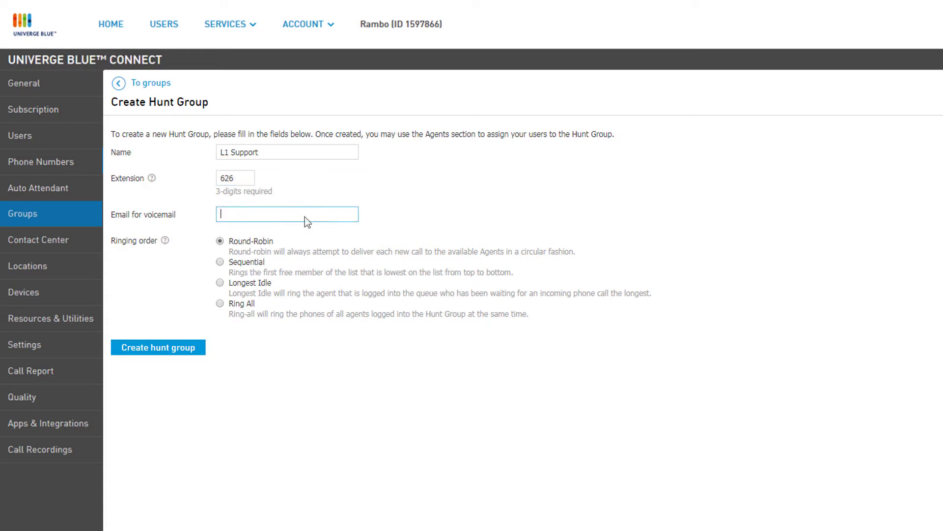
{"action": "type", "text": "user@yourcompany.com"}
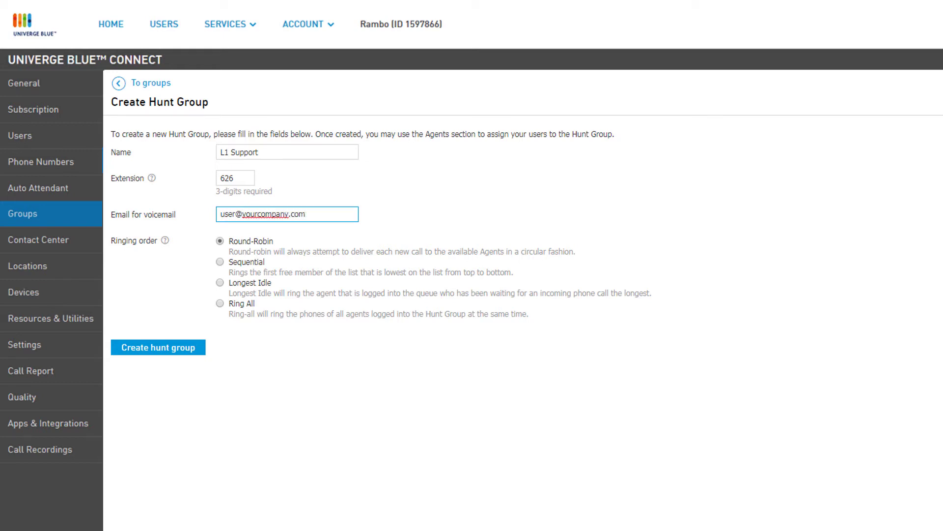
{"action": "key", "text": "Tab"}
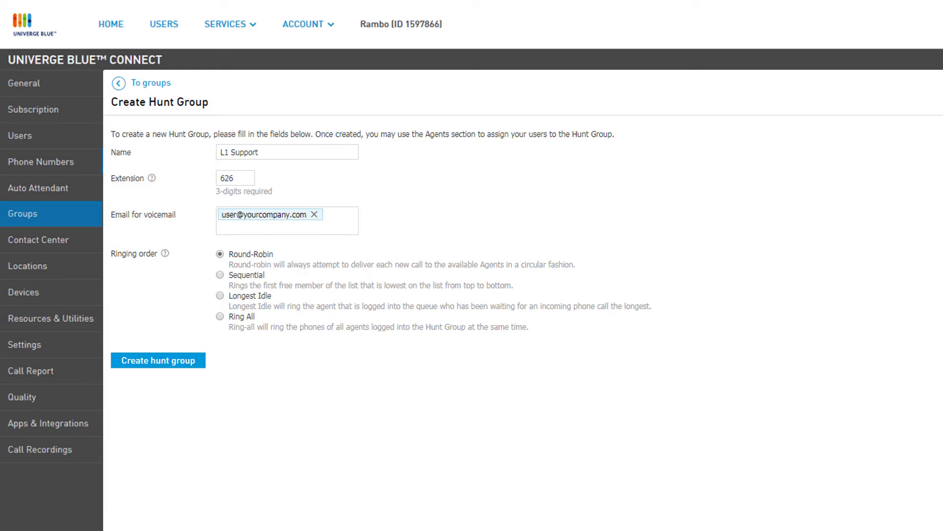
{"action": "left_click", "coordinate": [196, 363]}
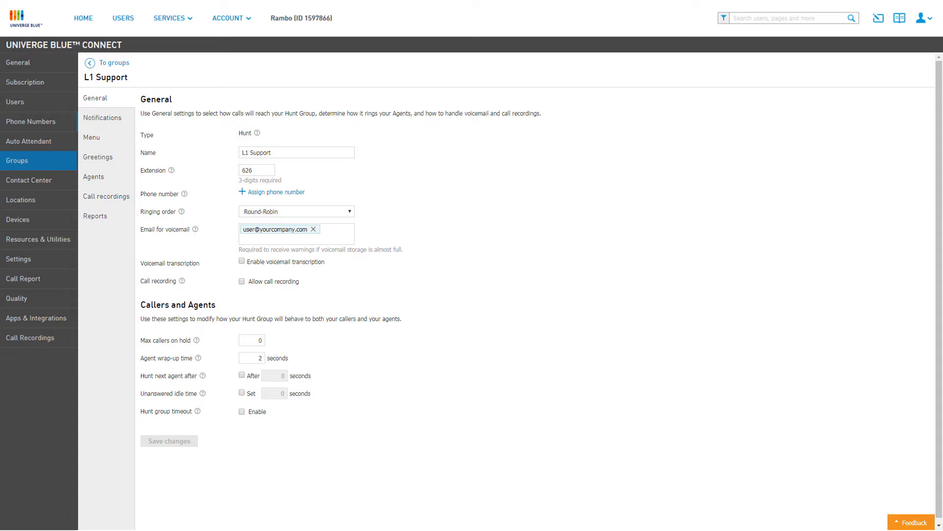
Step: Assign the first available phone number to the L1 Support hunt group and accept the fees
{"action": "left_click", "coordinate": [273, 193]}
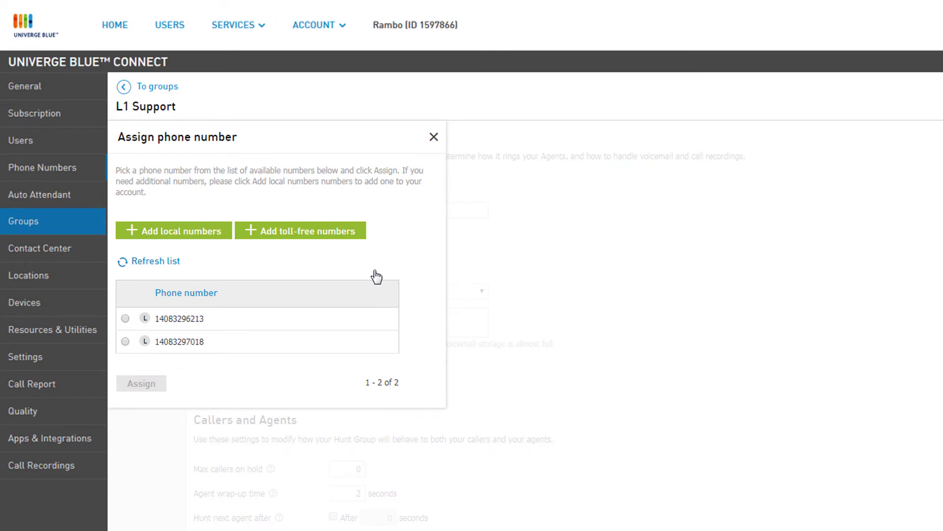
{"action": "left_click", "coordinate": [126, 319]}
{"action": "left_click", "coordinate": [143, 386]}
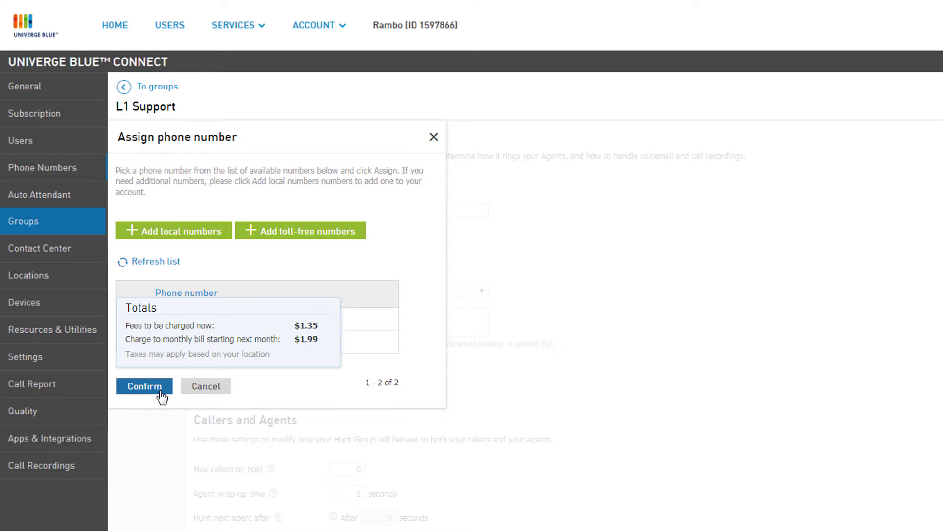
{"action": "left_click", "coordinate": [144, 386]}
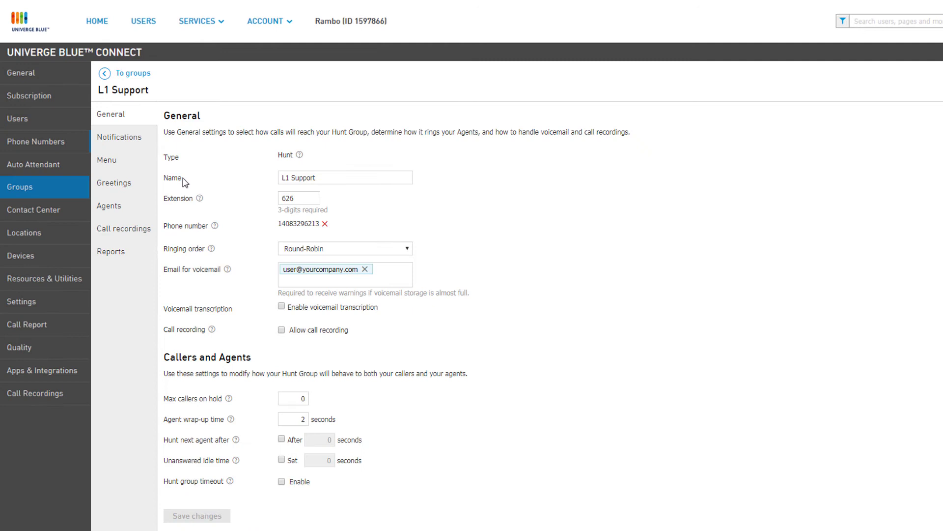
Step: Examine the hunt group's voicemail notification options, including the SMS option, and close them without saving
{"action": "left_click", "coordinate": [139, 134]}
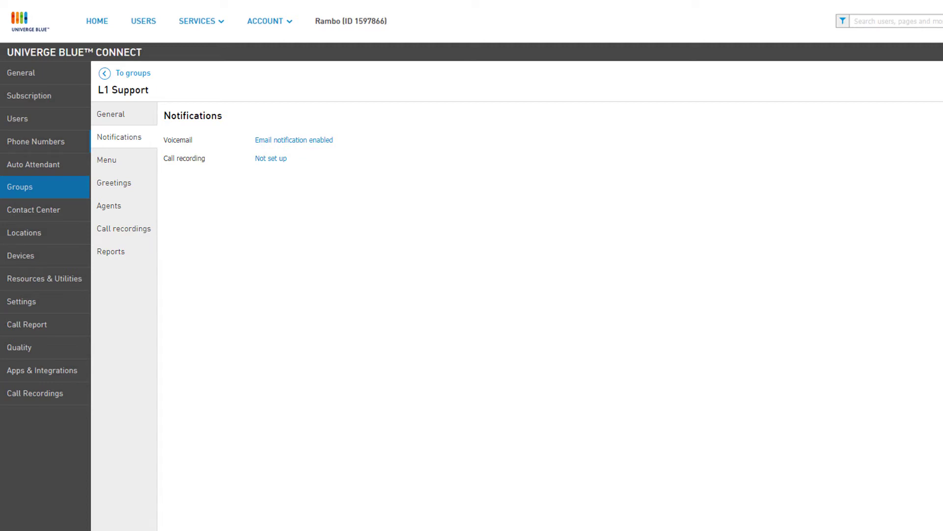
{"action": "left_click", "coordinate": [322, 142]}
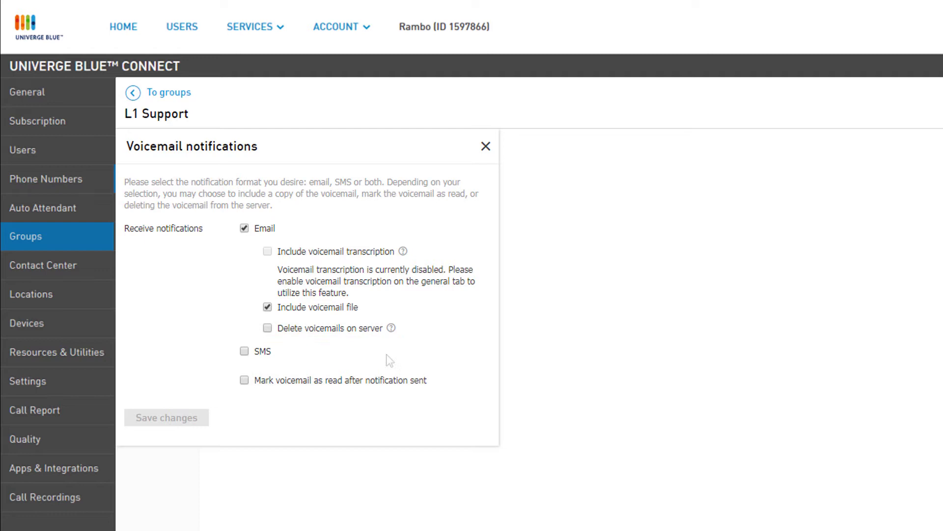
{"action": "left_click", "coordinate": [244, 351]}
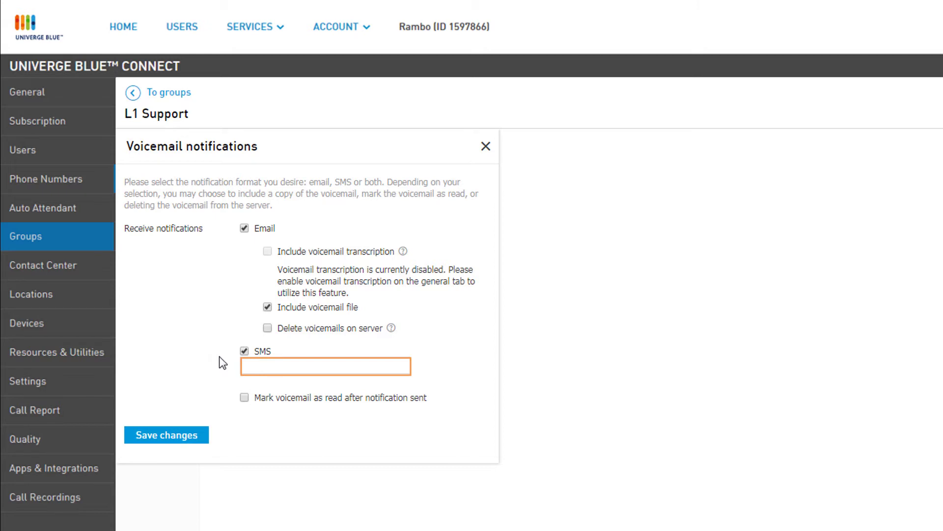
{"action": "left_click", "coordinate": [245, 351]}
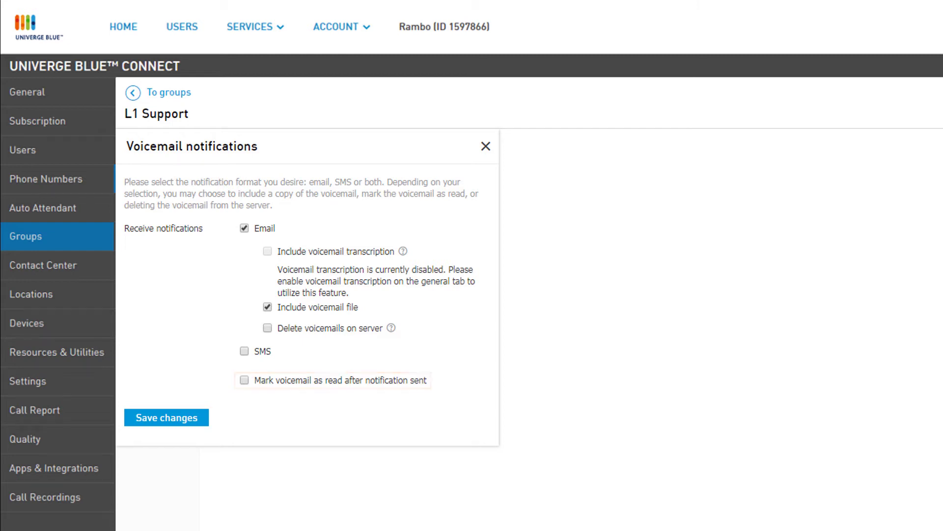
{"action": "left_click", "coordinate": [486, 147]}
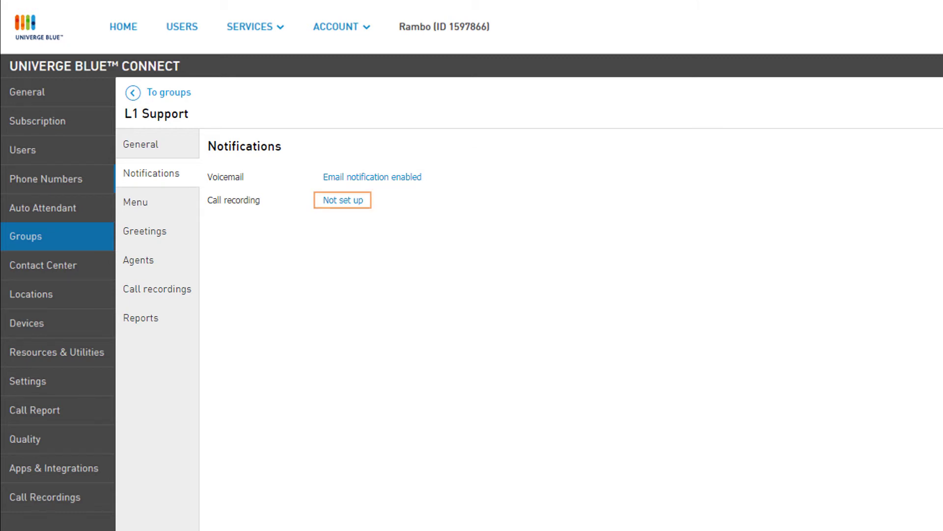
Step: Enable e-mail notifications for call recordings, enter the destination e-mail address and save the changes
{"action": "left_click", "coordinate": [353, 202]}
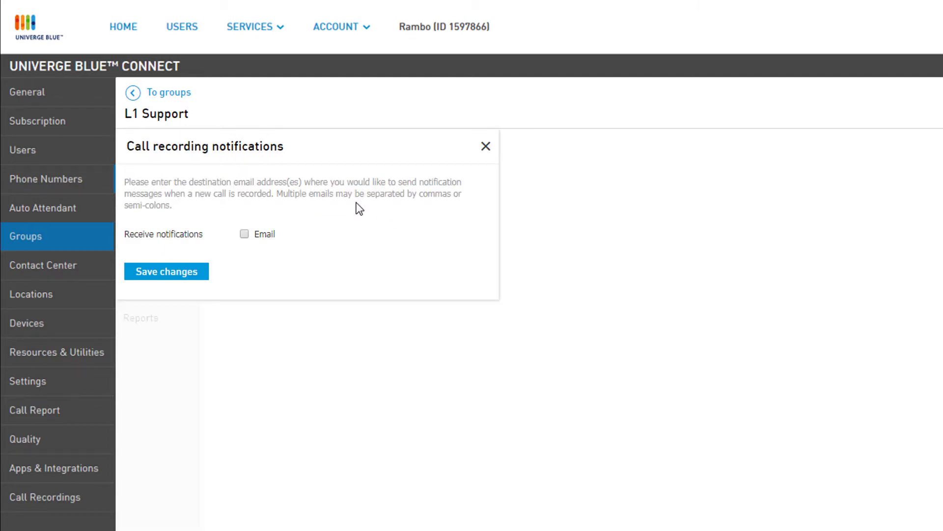
{"action": "left_click", "coordinate": [244, 234]}
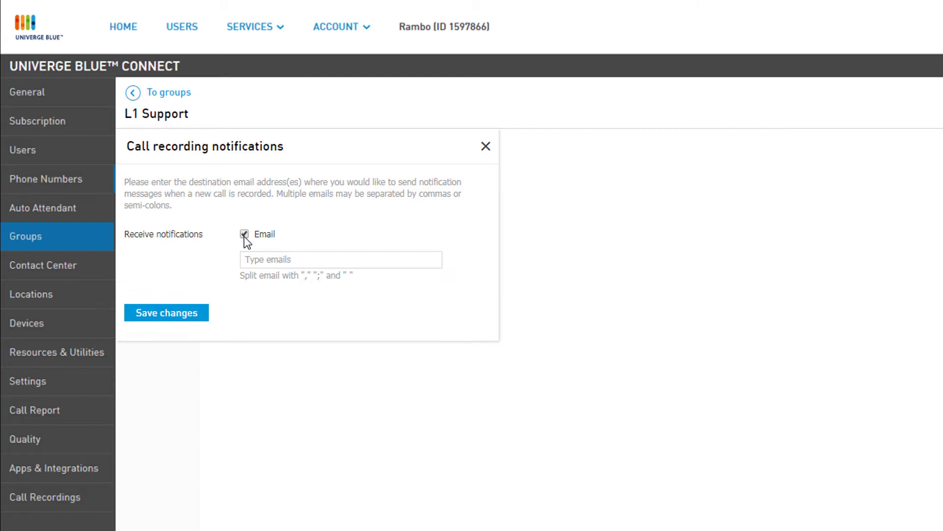
{"action": "left_click", "coordinate": [248, 259]}
{"action": "type", "text": "Userna"}
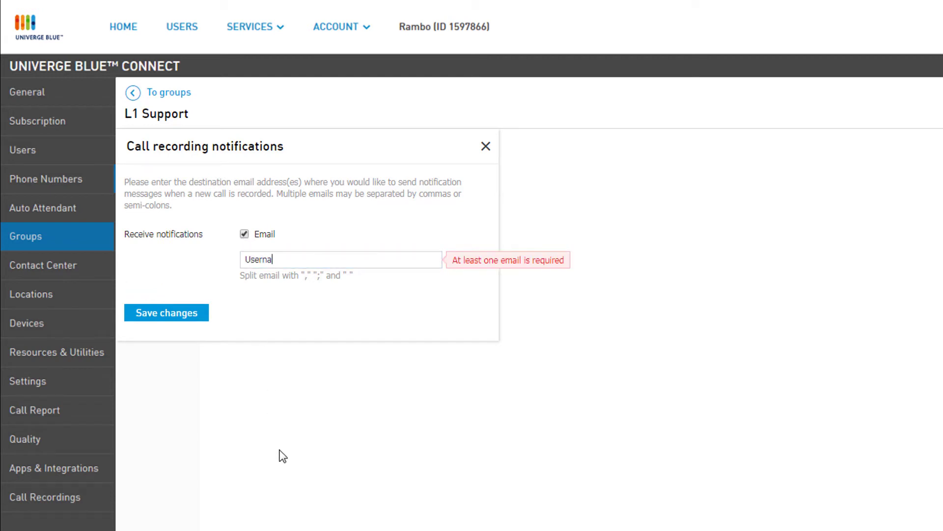
{"action": "type", "text": "me@yourcompany.com"}
{"action": "key", "text": "Return"}
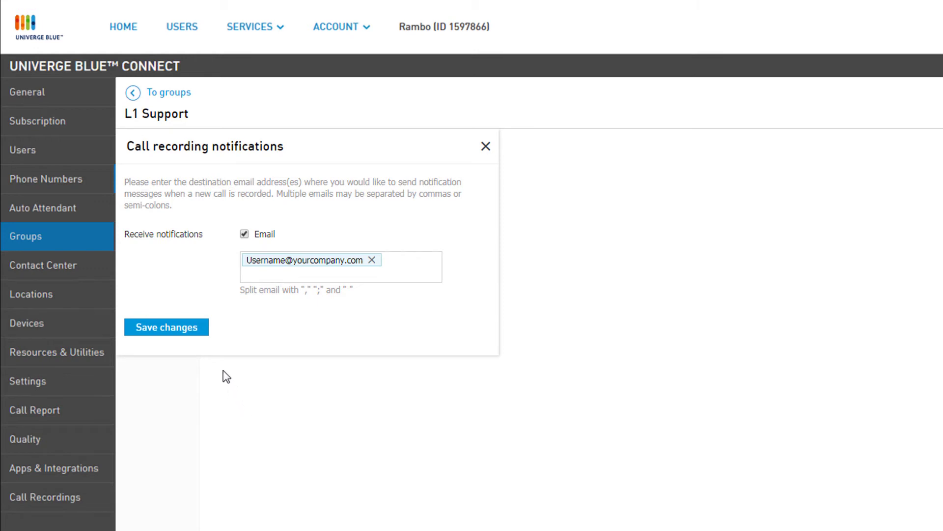
{"action": "left_click", "coordinate": [192, 327]}
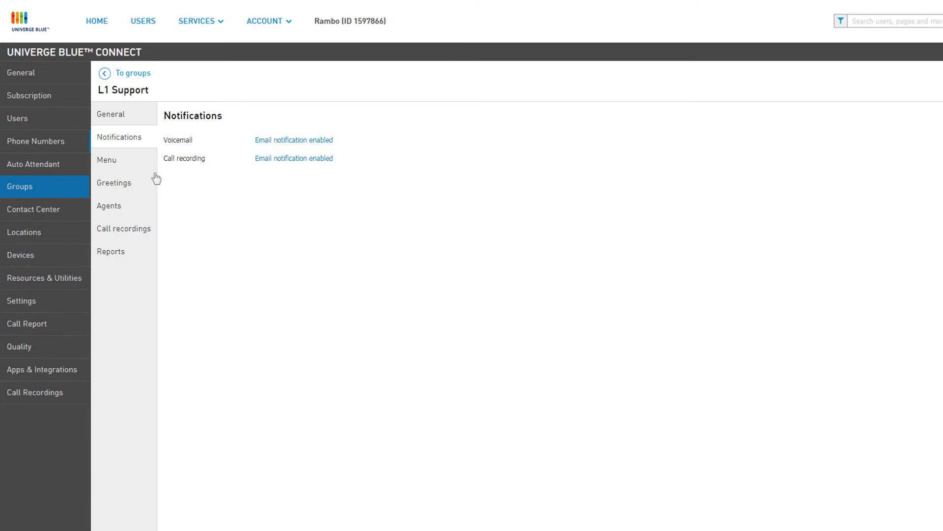
Step: Set the hunt group's menu button # to move calls to Voicemail: current hunt group and save
{"action": "left_click", "coordinate": [136, 168]}
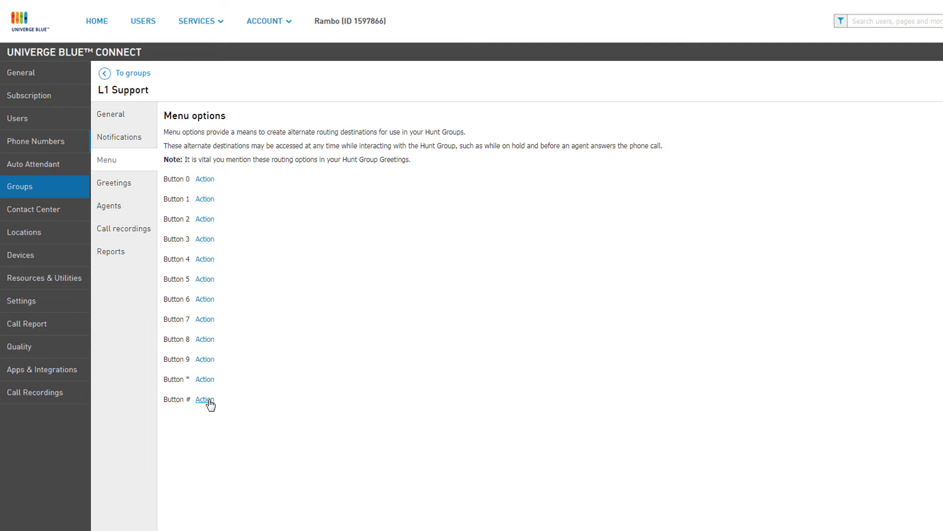
{"action": "left_click", "coordinate": [207, 399]}
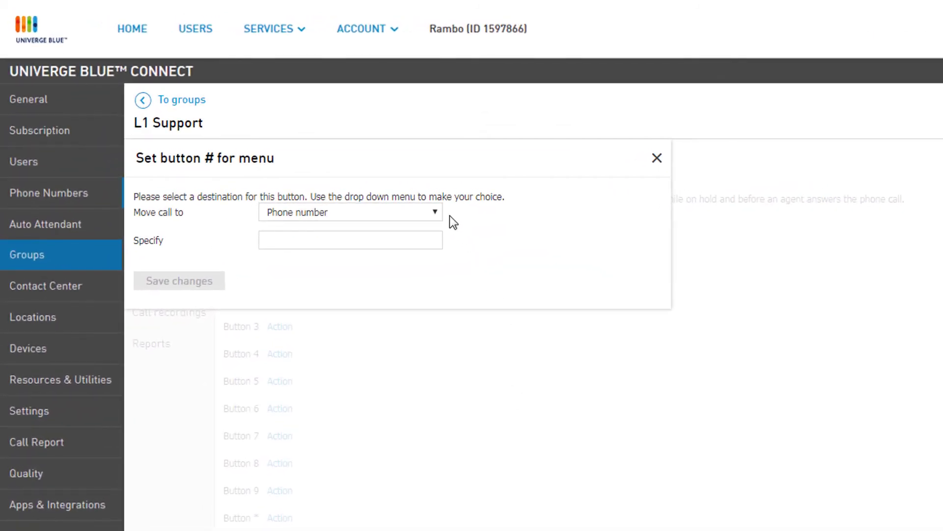
{"action": "left_click", "coordinate": [435, 212]}
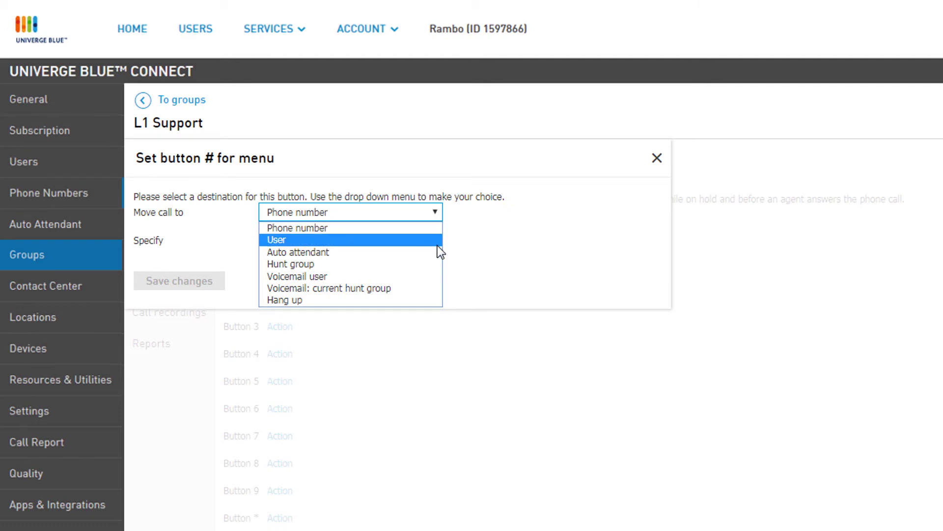
{"action": "left_click", "coordinate": [427, 288]}
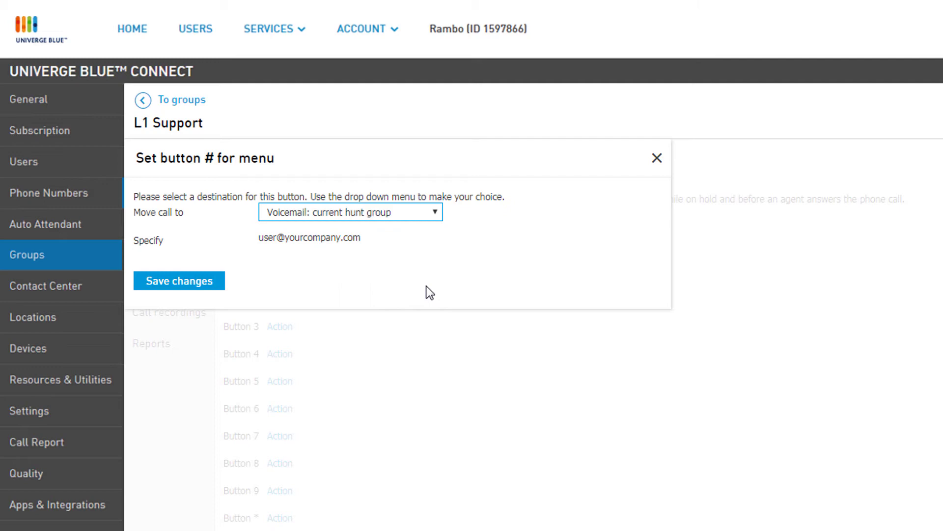
{"action": "left_click", "coordinate": [211, 280]}
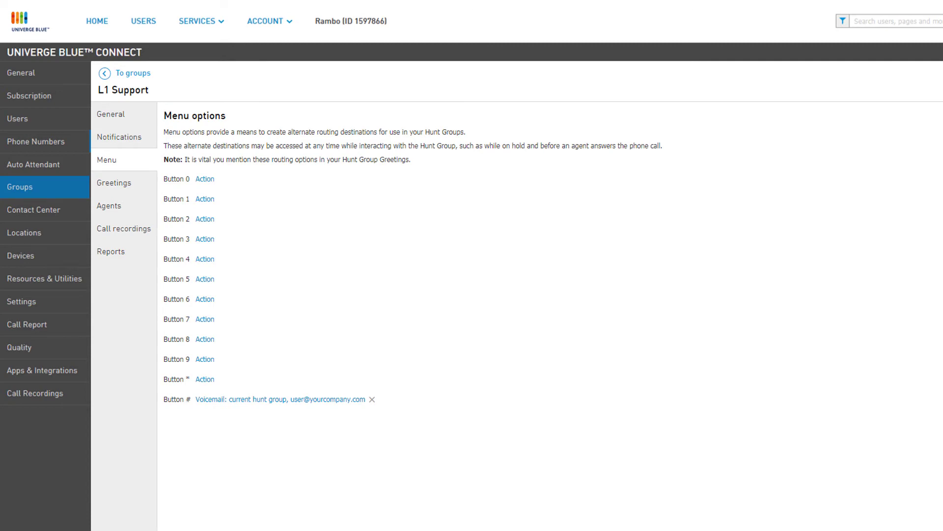
Step: Open the hunt group's greetings and view the upload form for a new initial greeting file, leaving it without uploading
{"action": "left_click", "coordinate": [124, 183]}
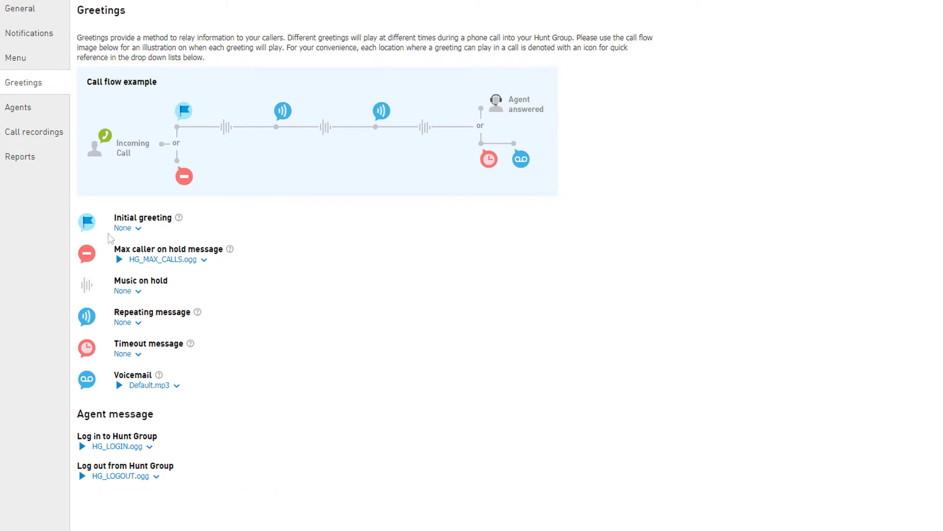
{"action": "left_click", "coordinate": [138, 229]}
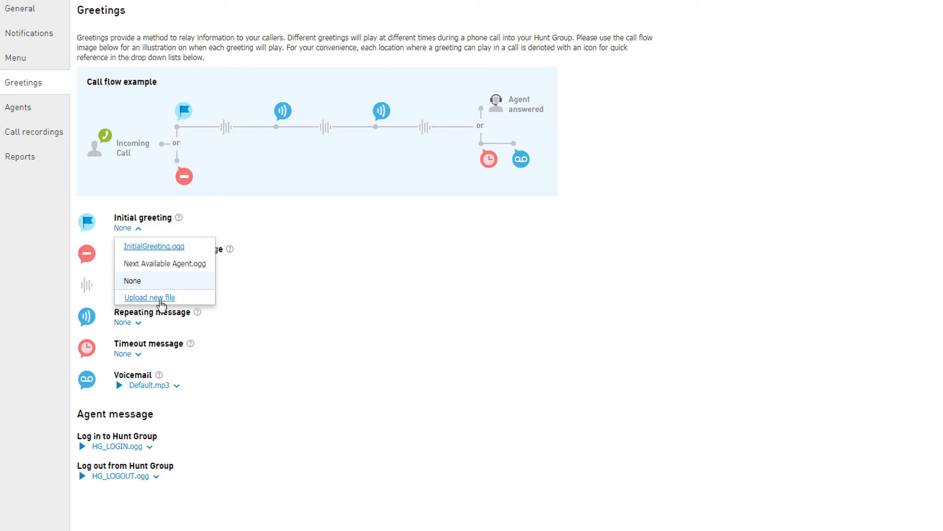
{"action": "left_click", "coordinate": [161, 300]}
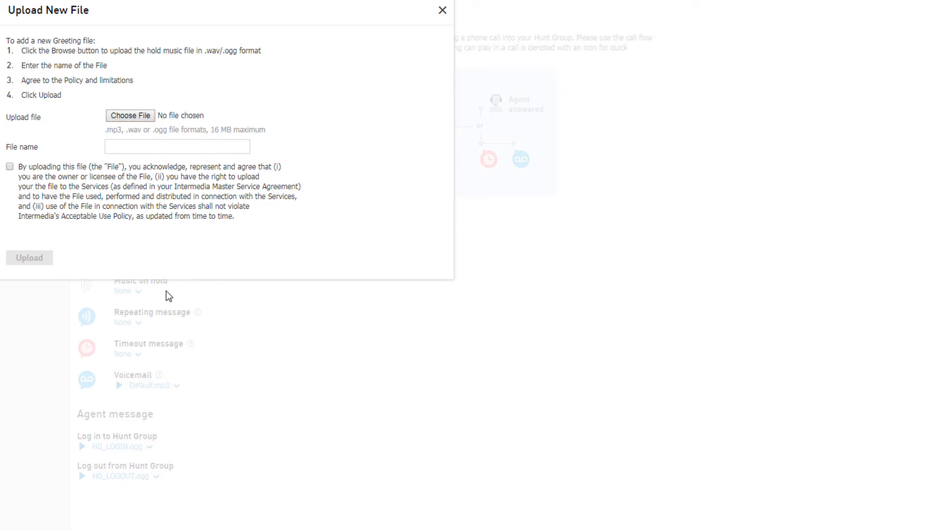
{"action": "left_click", "coordinate": [442, 10]}
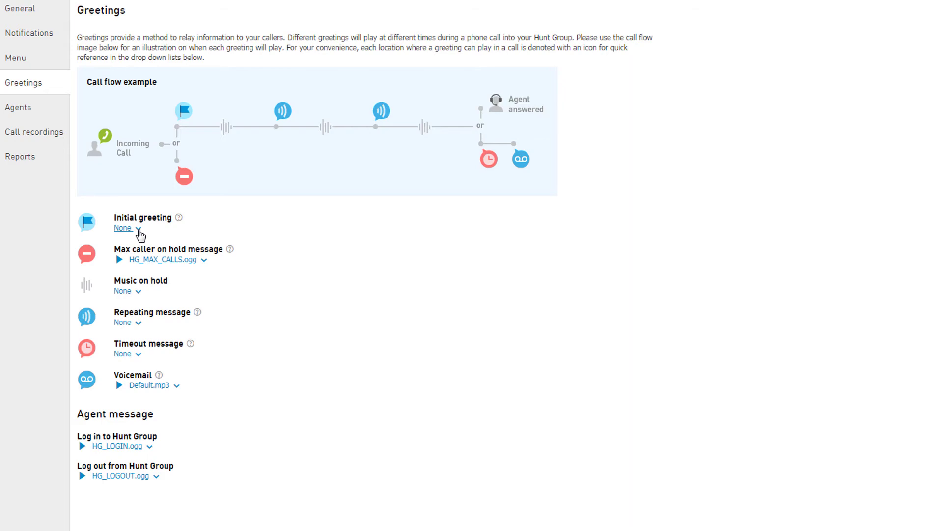
Step: Set the hunt group's initial greeting to InitialGreeting.ogg
{"action": "left_click", "coordinate": [139, 229]}
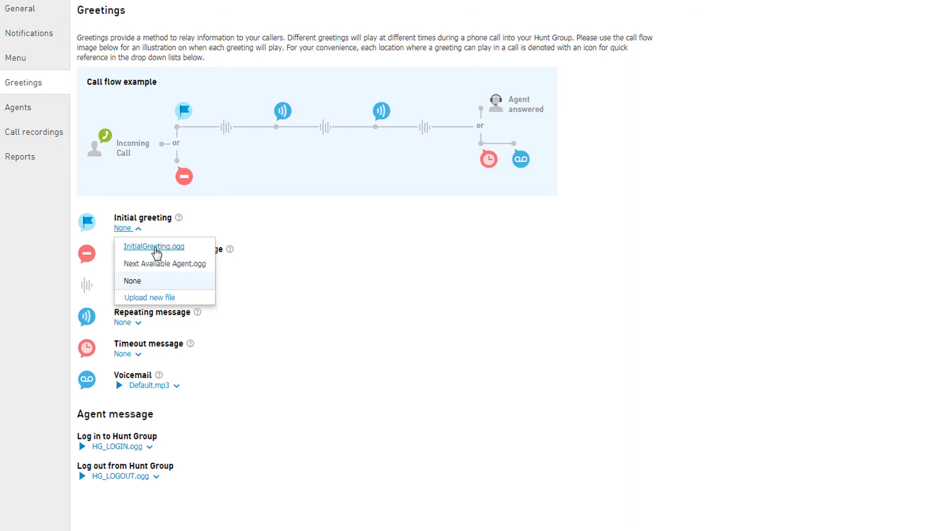
{"action": "left_click", "coordinate": [156, 250]}
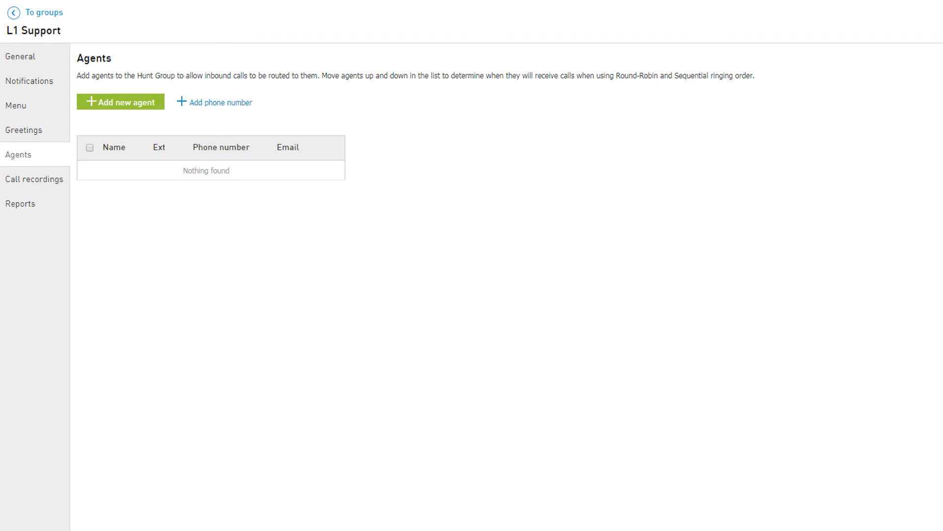
Step: Search for the member with extension 123 by first name and add them as an agent of the hunt group
{"action": "left_click", "coordinate": [148, 103]}
{"action": "type", "text": "Jennifer"}
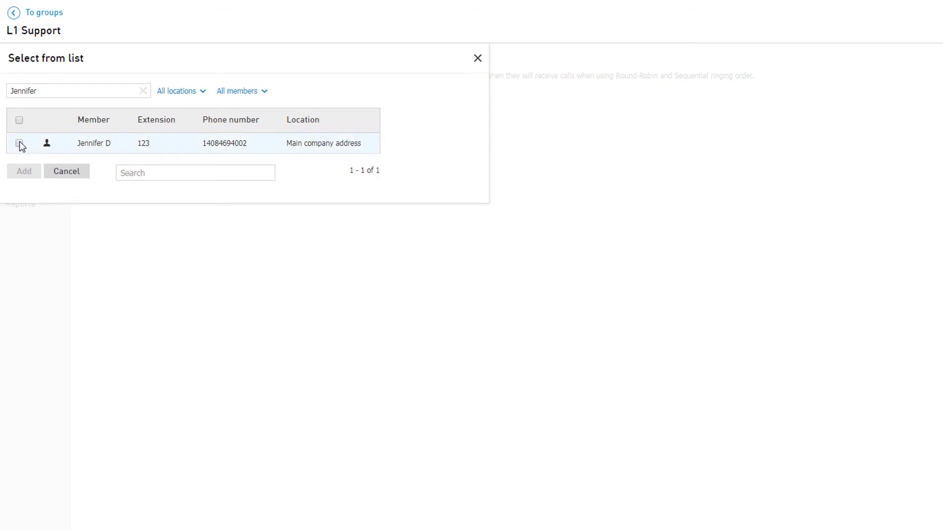
{"action": "left_click", "coordinate": [19, 143]}
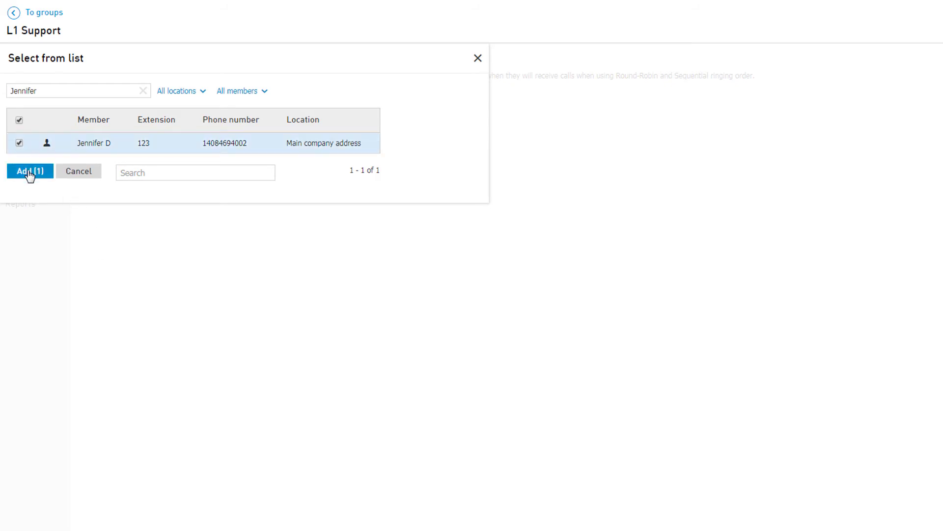
{"action": "left_click", "coordinate": [29, 172]}
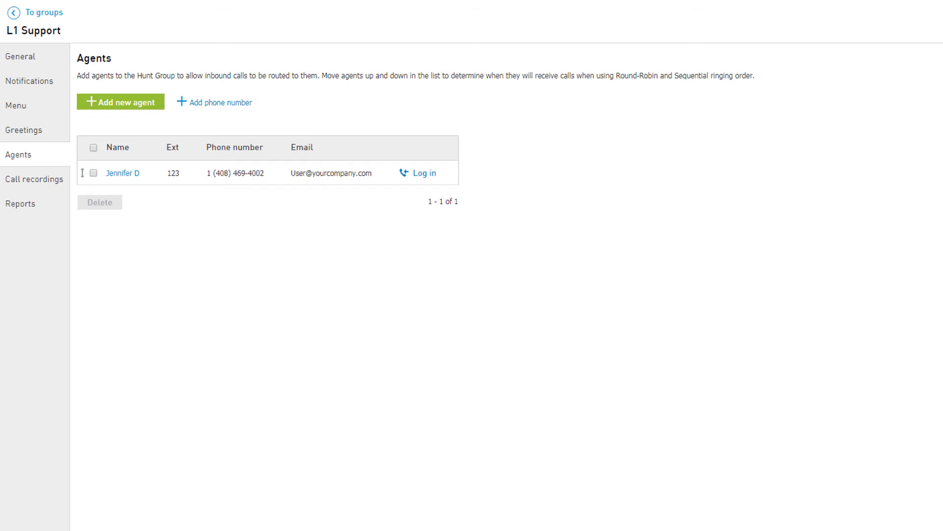
Step: Add an external 10-digit phone number as an agent of the hunt group
{"action": "left_click", "coordinate": [251, 103]}
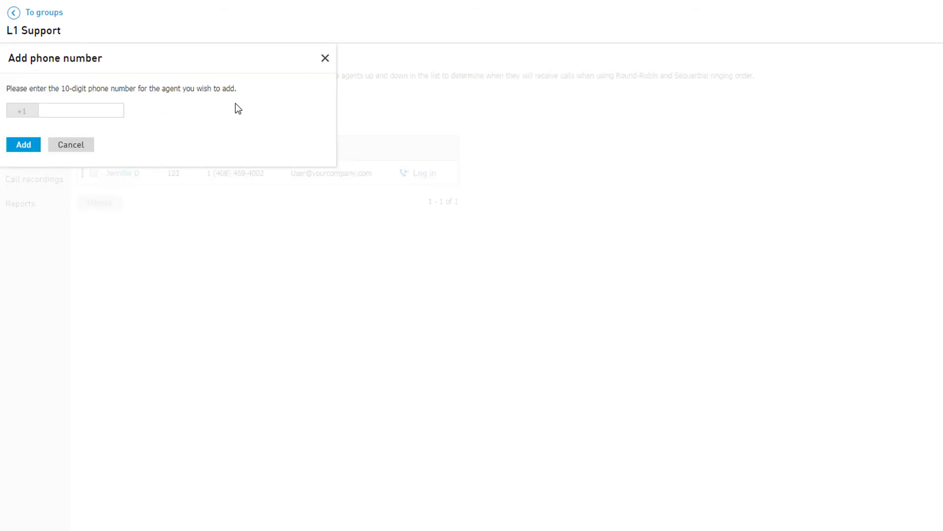
{"action": "left_click", "coordinate": [104, 112]}
{"action": "type", "text": "6025551515"}
{"action": "left_click", "coordinate": [24, 144]}
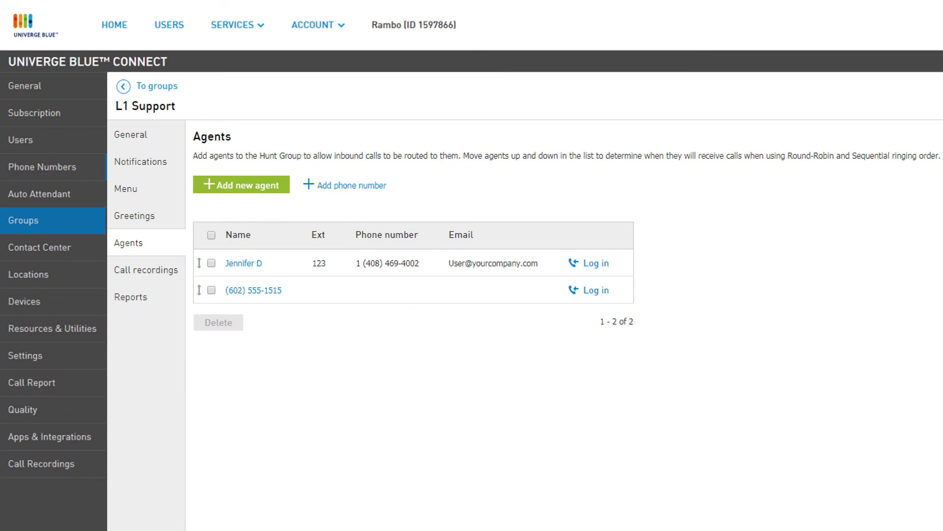
Step: Open the hunt group's call recordings and view the date range filter's end-date calendar, closing it without applying a change
{"action": "left_click", "coordinate": [176, 277]}
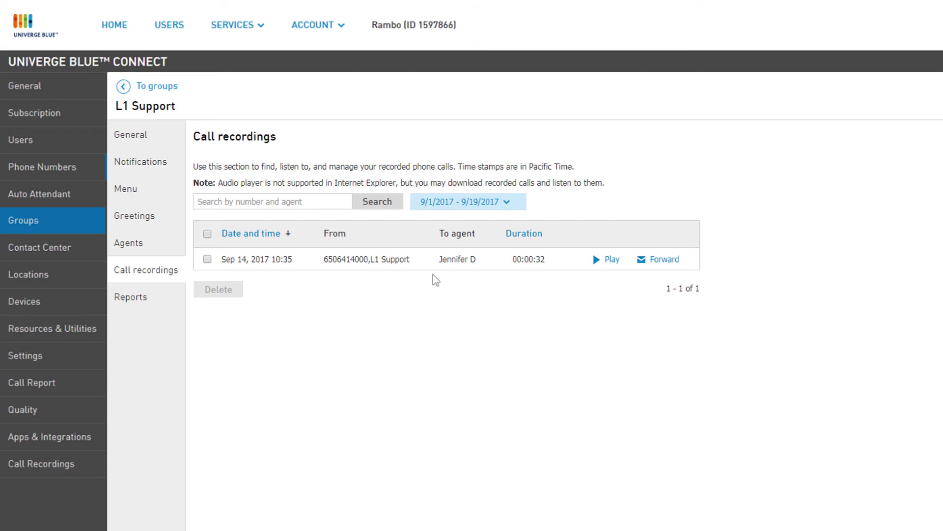
{"action": "left_click", "coordinate": [509, 203]}
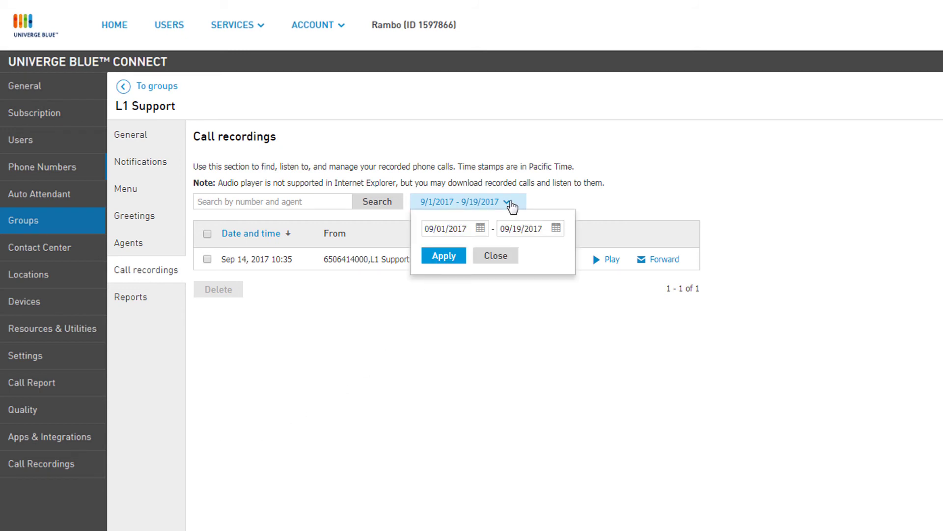
{"action": "left_click", "coordinate": [555, 228]}
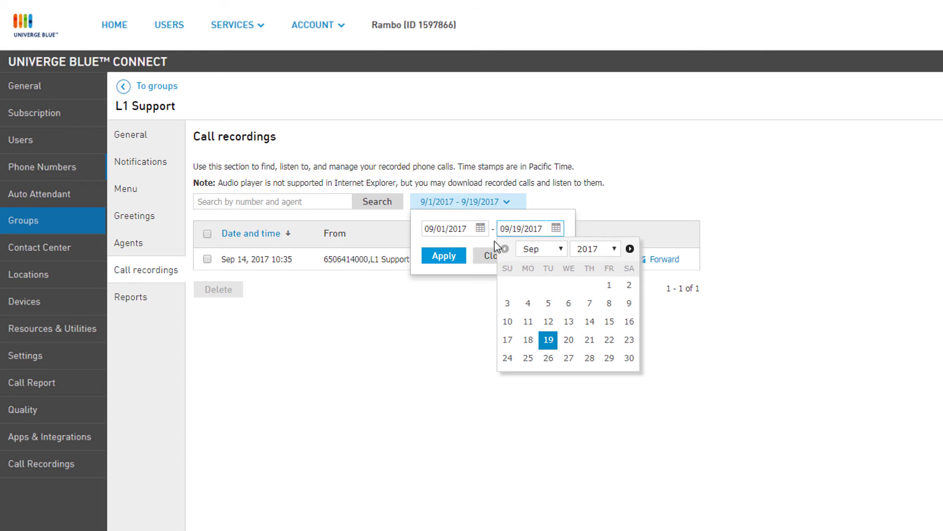
{"action": "left_click", "coordinate": [491, 255]}
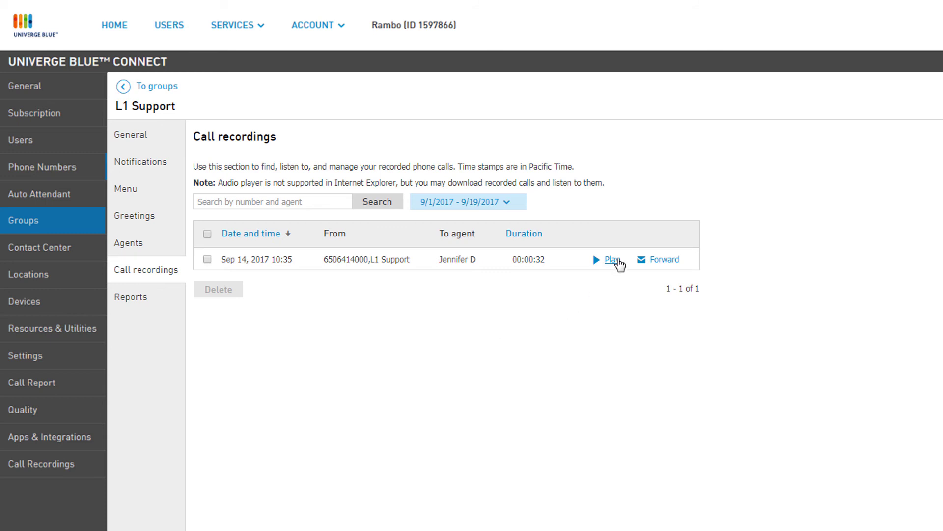
Step: View the playback details and the forwarding form of the Sep 14, 2017 call recording, closing both without sending
{"action": "left_click", "coordinate": [614, 260]}
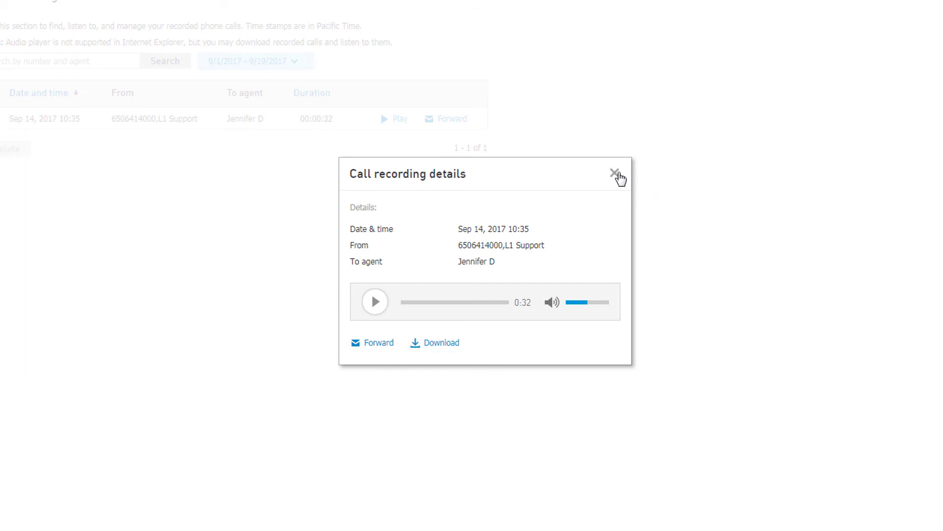
{"action": "left_click", "coordinate": [615, 173]}
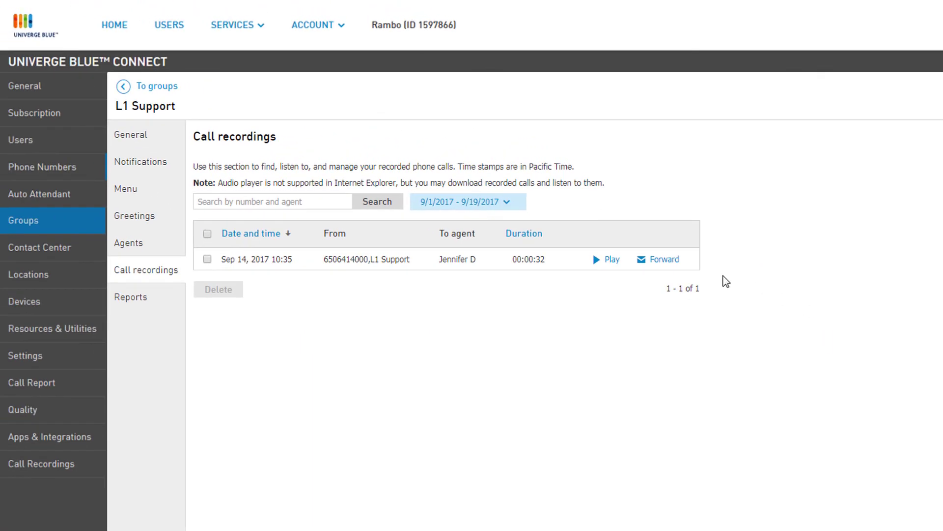
{"action": "left_click", "coordinate": [665, 260]}
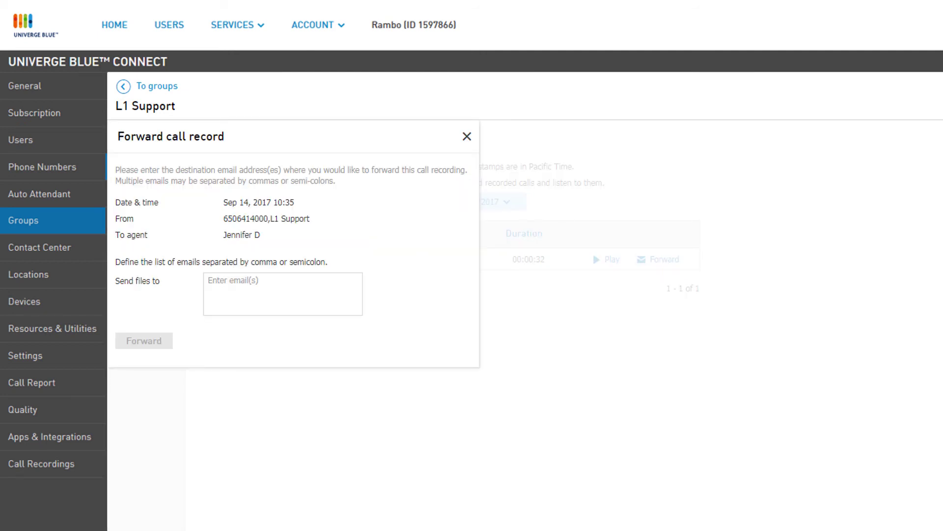
{"action": "left_click", "coordinate": [282, 294]}
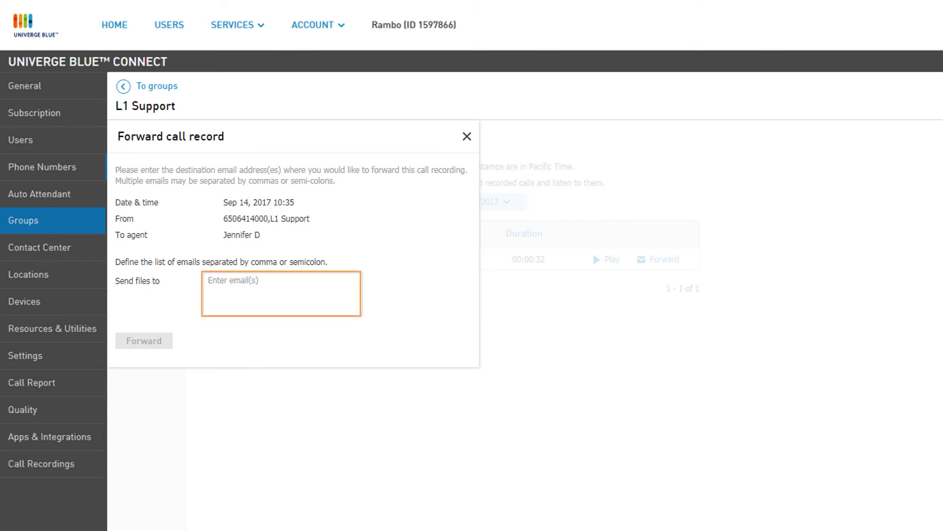
{"action": "key", "text": "Tab"}
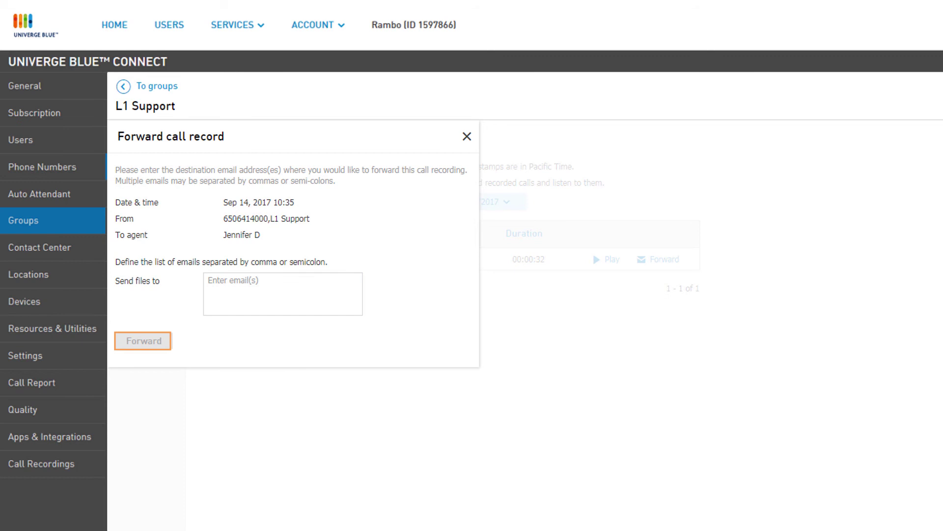
{"action": "left_click", "coordinate": [621, 170]}
{"action": "left_click", "coordinate": [467, 137]}
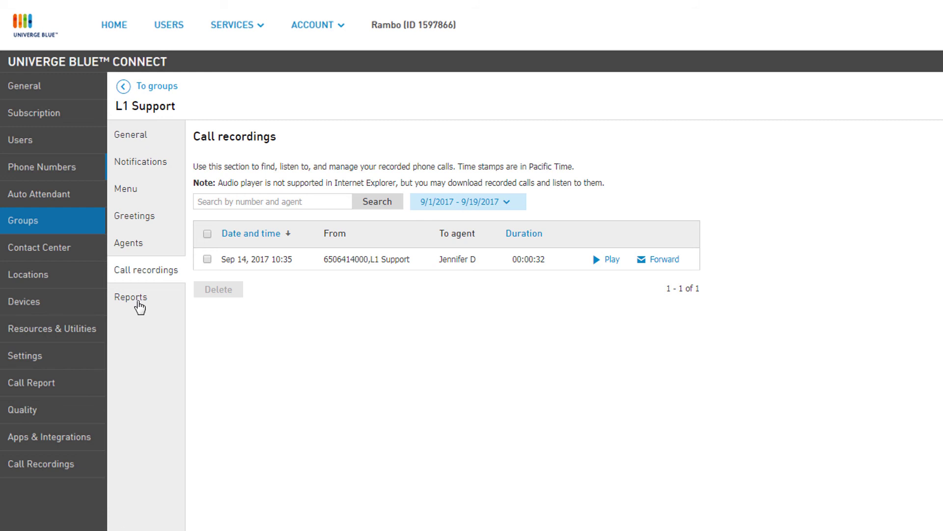
Step: Get the hunt group's report for Today with all agents and review its active calls, call averages and agent logs
{"action": "left_click", "coordinate": [140, 305]}
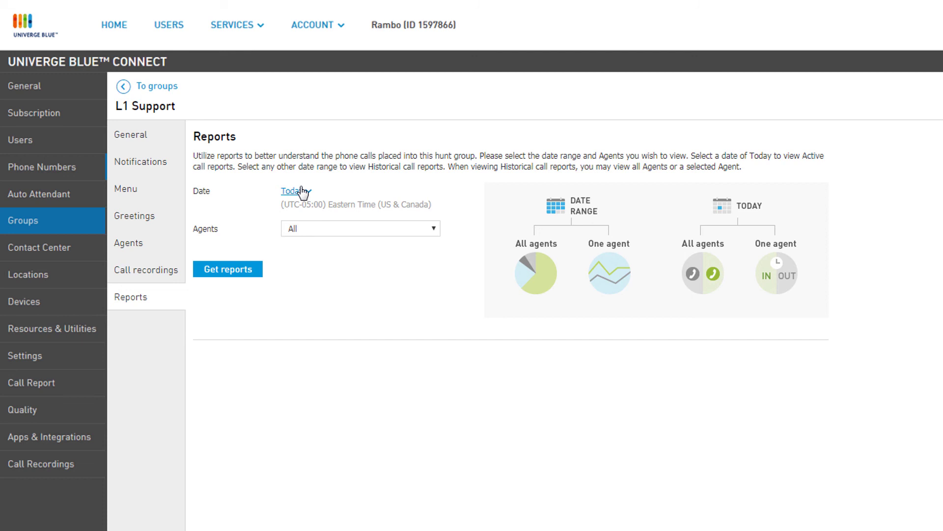
{"action": "left_click", "coordinate": [303, 192]}
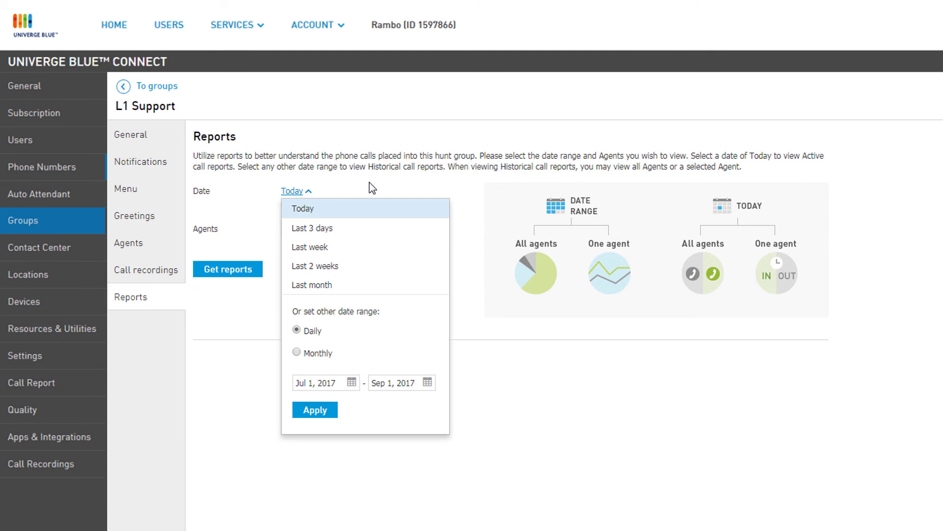
{"action": "left_click", "coordinate": [320, 209]}
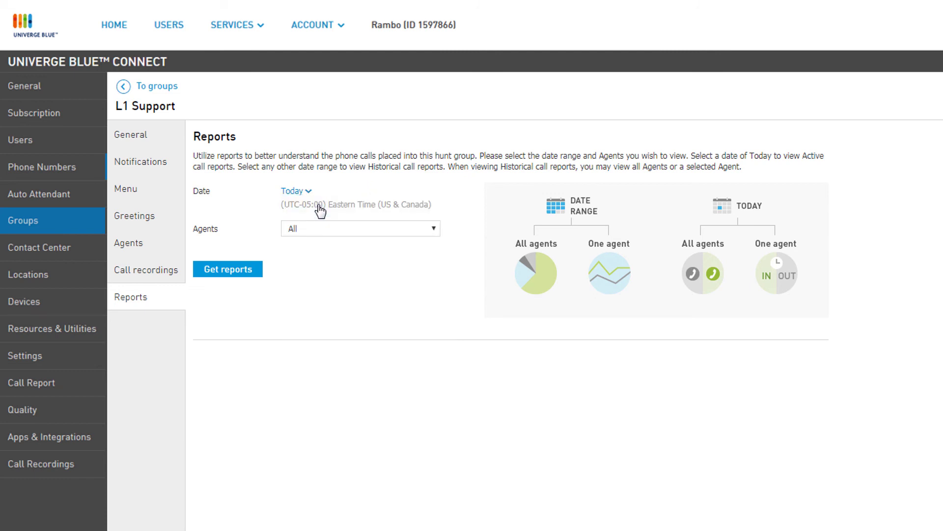
{"action": "left_click", "coordinate": [238, 270]}
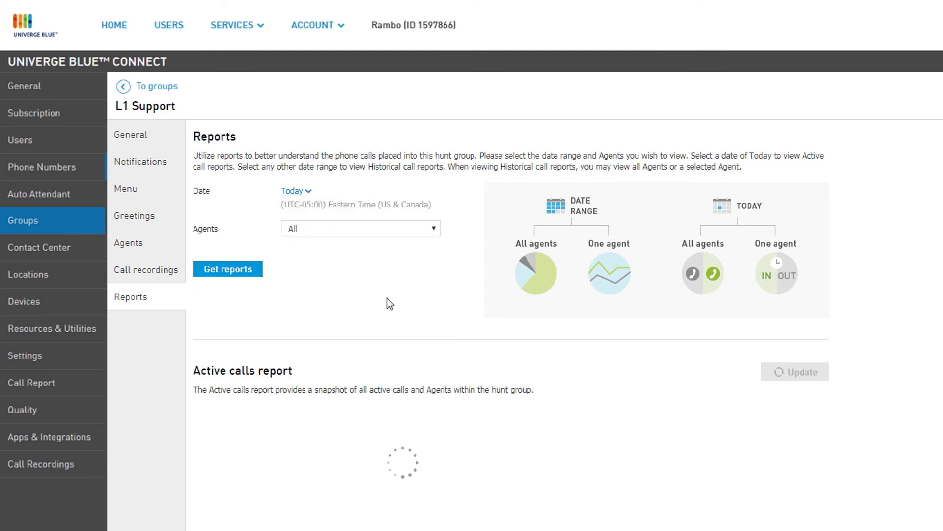
{"action": "scroll", "coordinate": [412, 276], "scroll_direction": "down", "scroll_amount": 1}
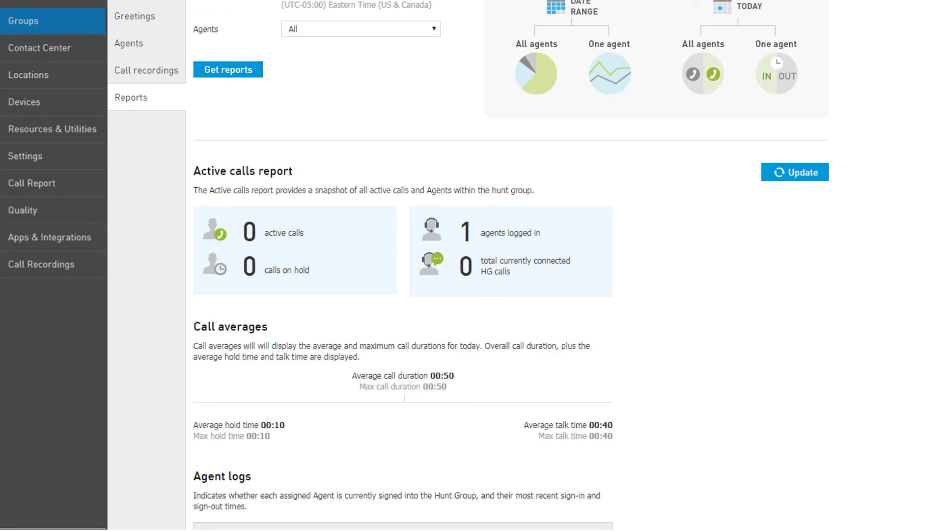
{"action": "scroll", "coordinate": [511, 266], "scroll_direction": "down", "scroll_amount": 2}
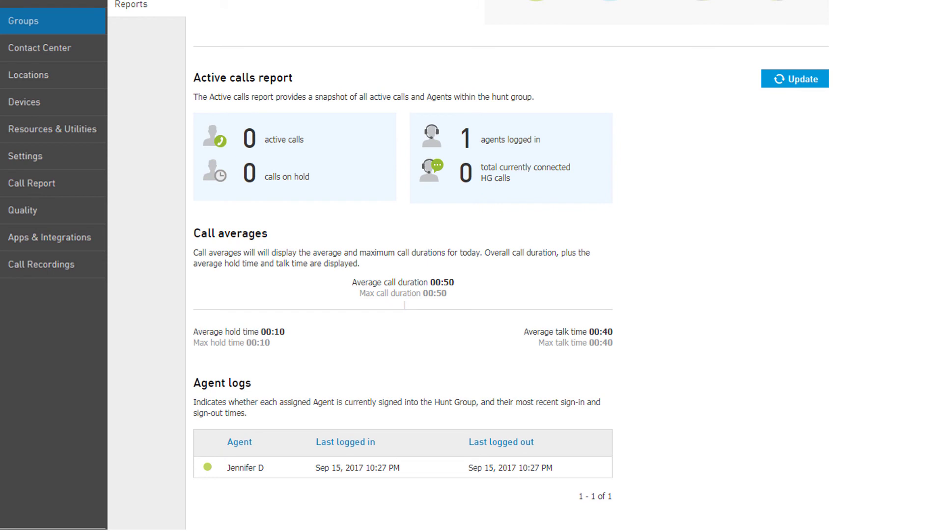
{"action": "scroll", "coordinate": [511, 265], "scroll_direction": "up", "scroll_amount": 6}
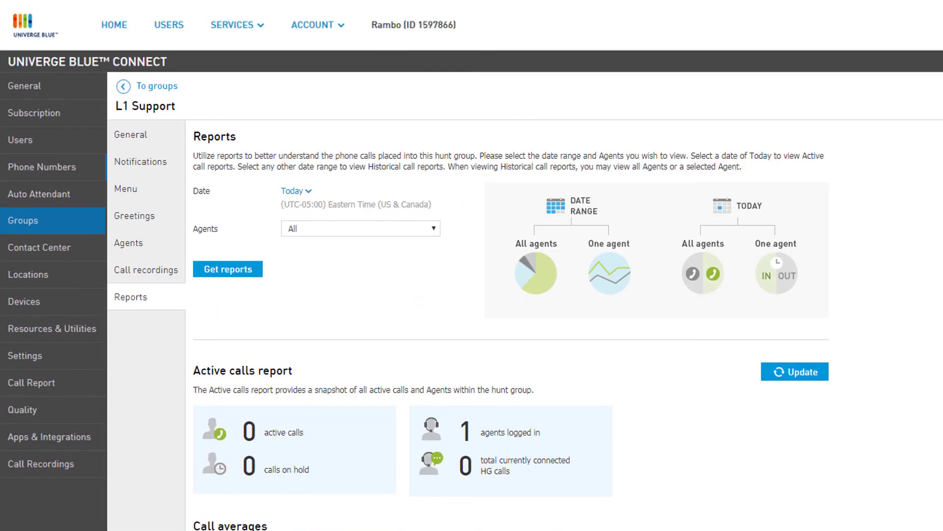
Step: Get the hunt group report for the Last 3 days and review call statistics, hold time, talk time and call duration
{"action": "left_click", "coordinate": [313, 193]}
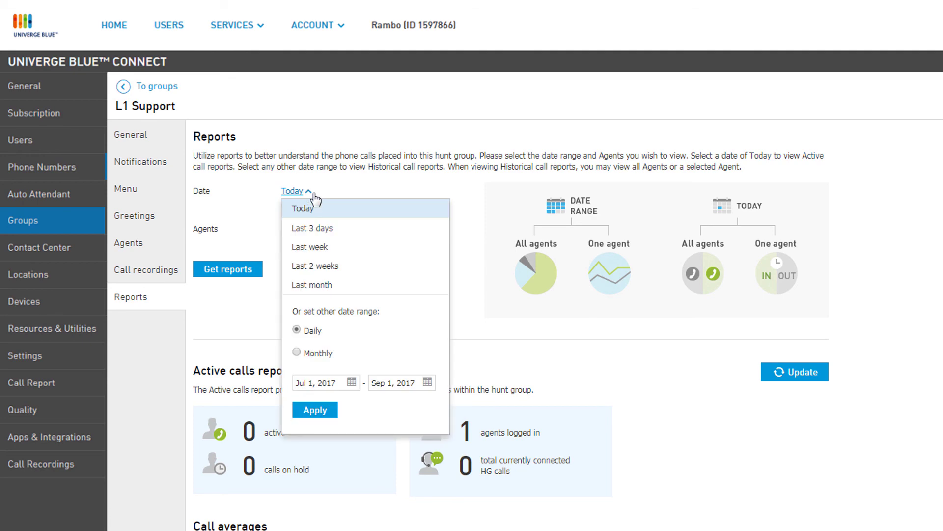
{"action": "left_click", "coordinate": [321, 228]}
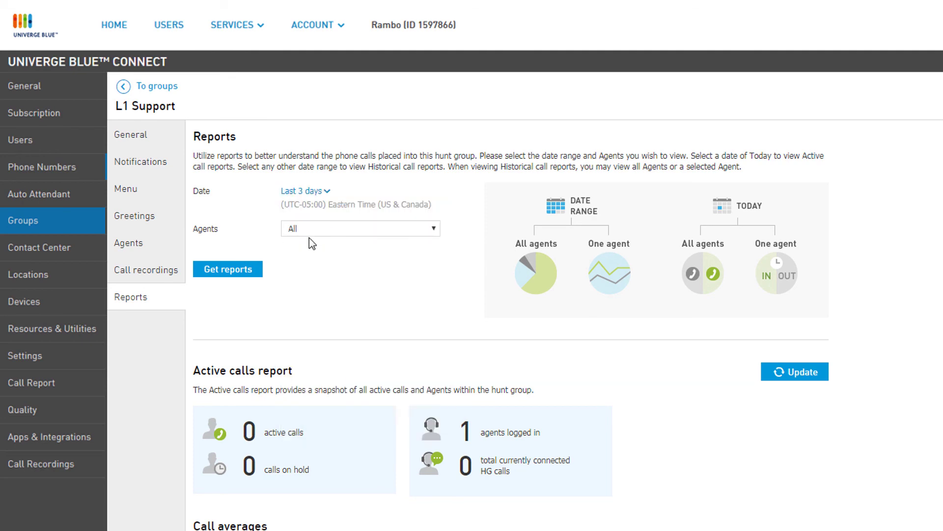
{"action": "left_click", "coordinate": [248, 269]}
{"action": "scroll", "coordinate": [400, 219], "scroll_direction": "down", "scroll_amount": 4}
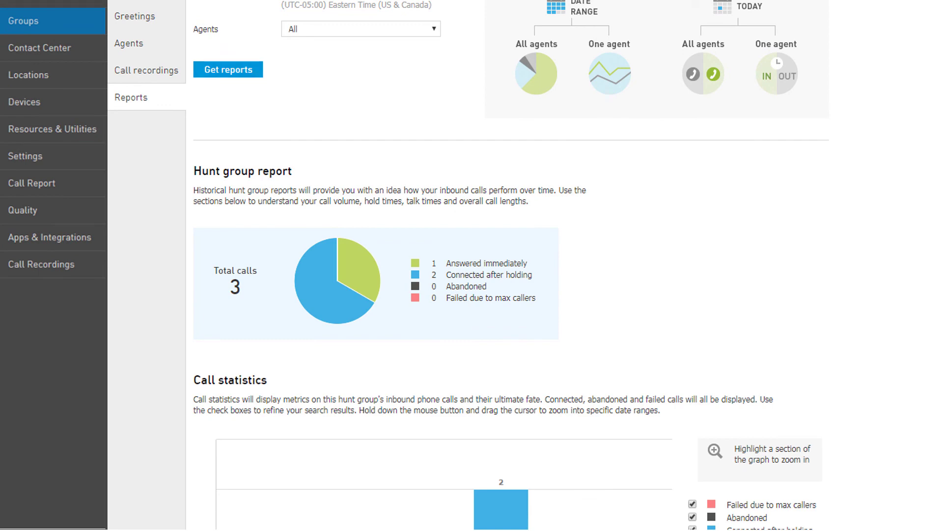
{"action": "scroll", "coordinate": [511, 295], "scroll_direction": "down", "scroll_amount": 3}
{"action": "scroll", "coordinate": [511, 294], "scroll_direction": "down", "scroll_amount": 3}
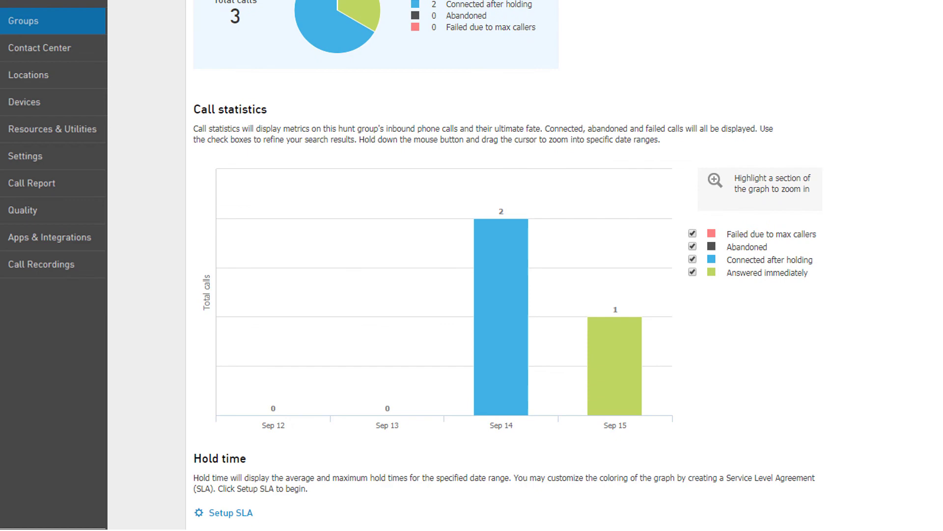
{"action": "scroll", "coordinate": [511, 295], "scroll_direction": "down", "scroll_amount": 7}
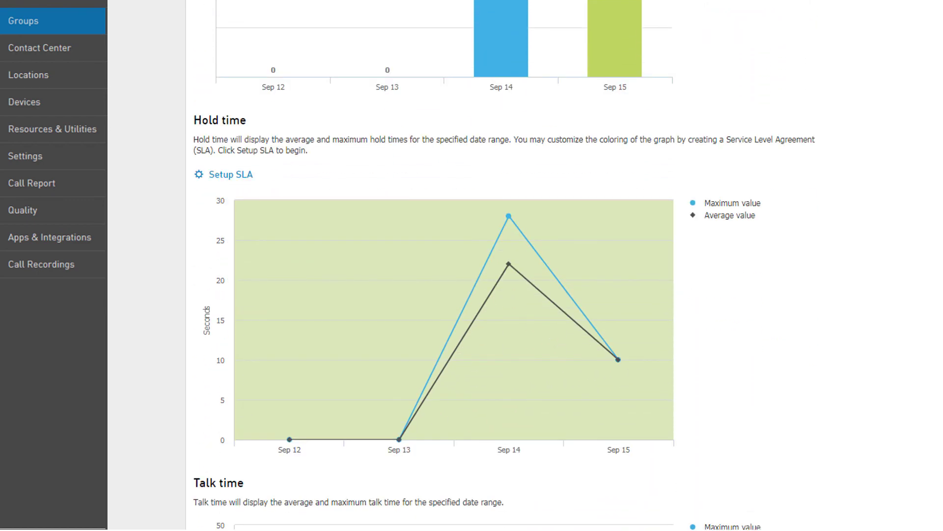
{"action": "scroll", "coordinate": [511, 294], "scroll_direction": "down", "scroll_amount": 6}
{"action": "scroll", "coordinate": [511, 295], "scroll_direction": "down", "scroll_amount": 7}
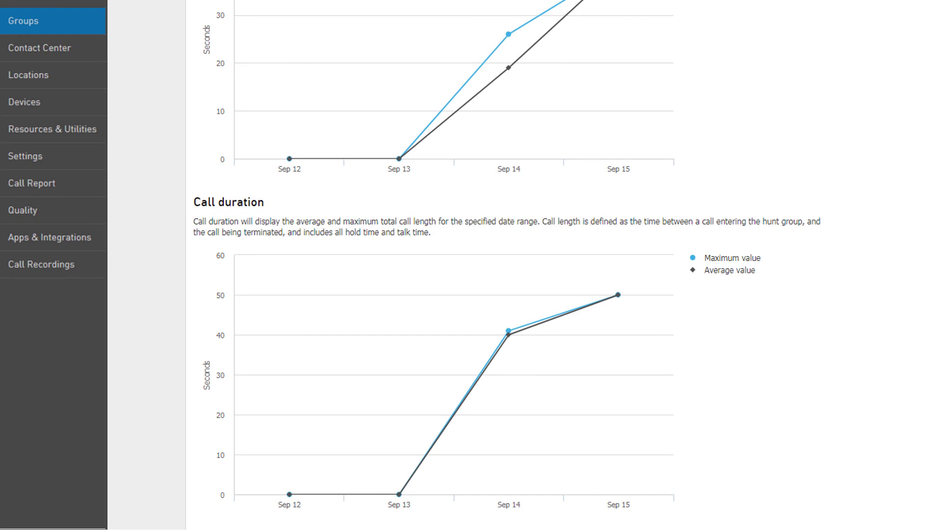
Step: Set the first service level of the hold time SLA to 30 seconds, then return to the groups list
{"action": "scroll", "coordinate": [472, 265], "scroll_direction": "up", "scroll_amount": 4}
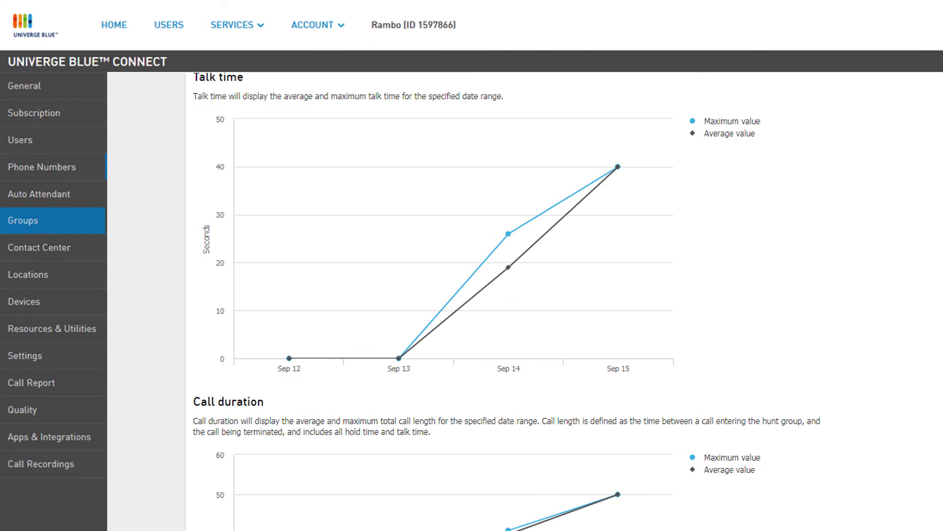
{"action": "scroll", "coordinate": [432, 299], "scroll_direction": "up", "scroll_amount": 10}
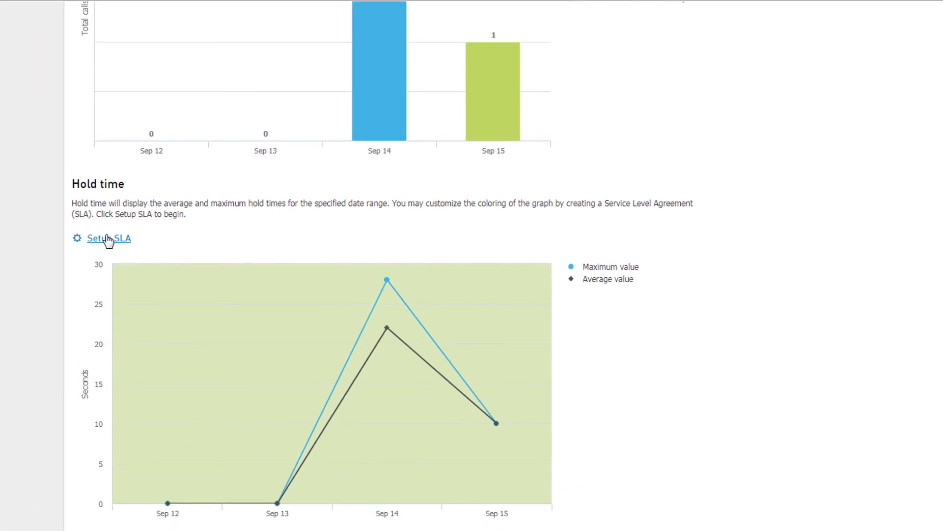
{"action": "left_click", "coordinate": [109, 239]}
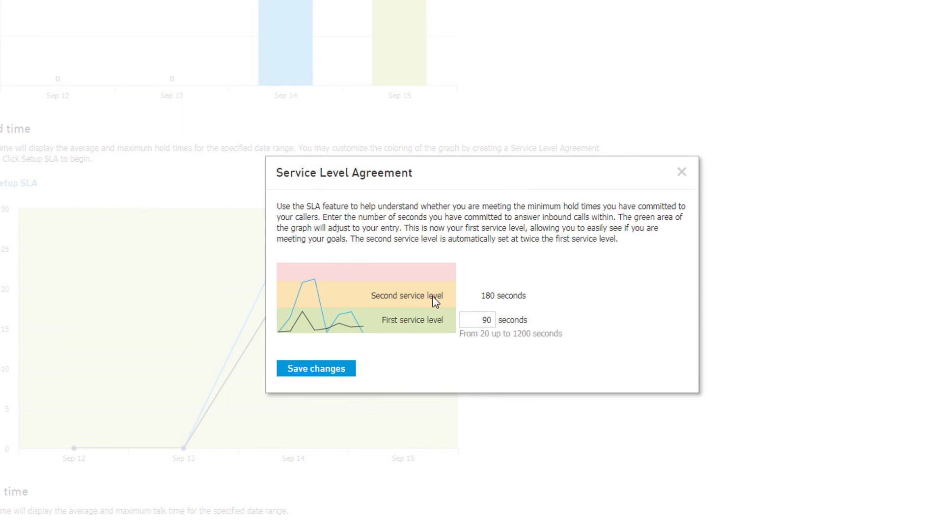
{"action": "left_click_drag", "start_coordinate": [467, 321], "coordinate": [509, 333]}
{"action": "type", "text": "30"}
{"action": "key", "text": "Tab"}
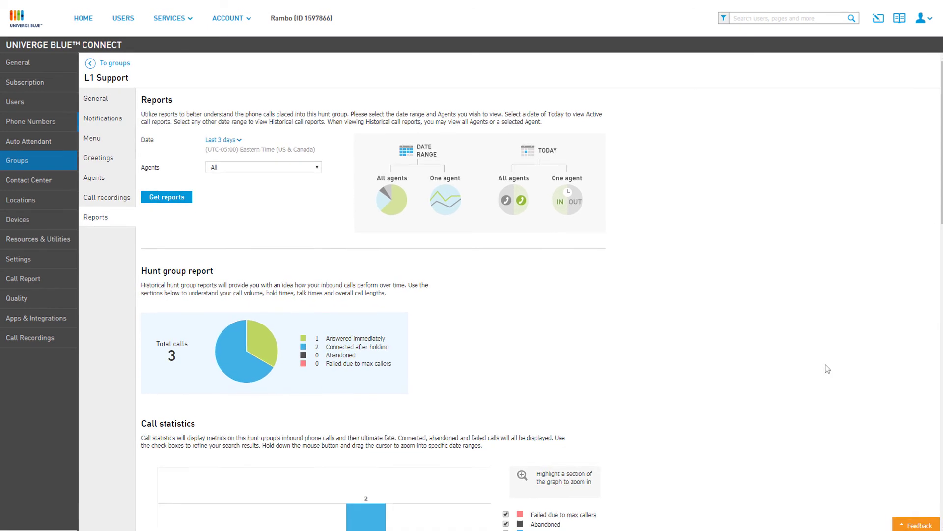
{"action": "left_click", "coordinate": [118, 64]}
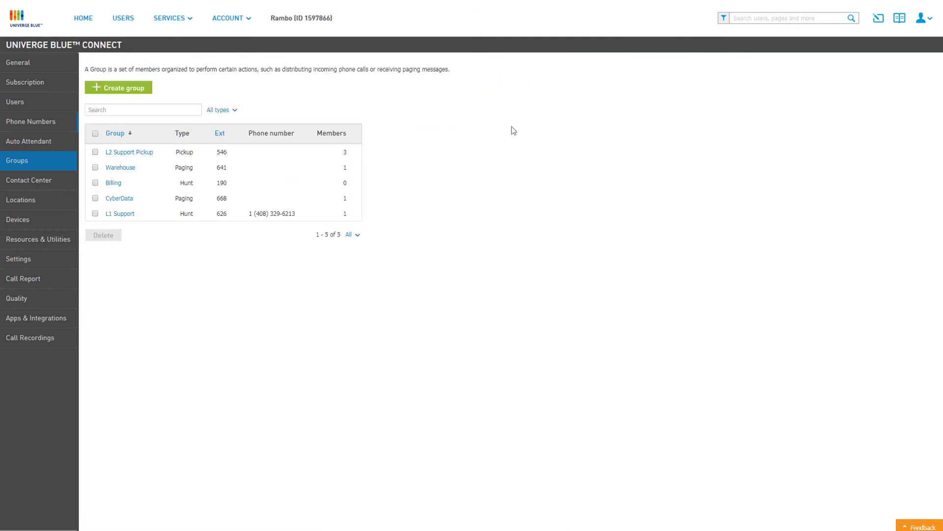